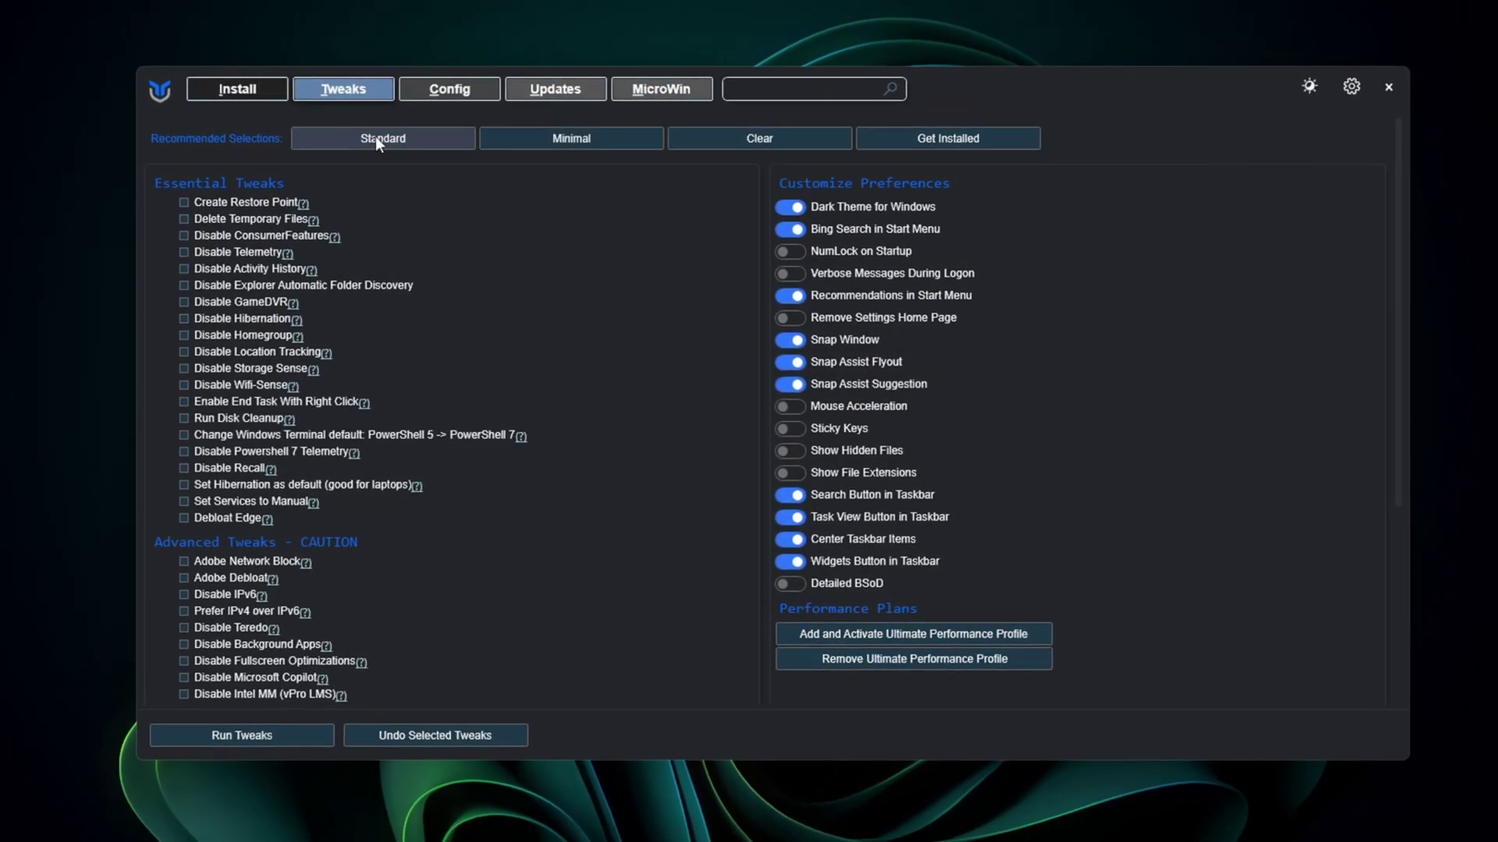
Step: Check the Standard recommended tweaks and run them until 'Tweaks are Finished' appears
click(376, 138)
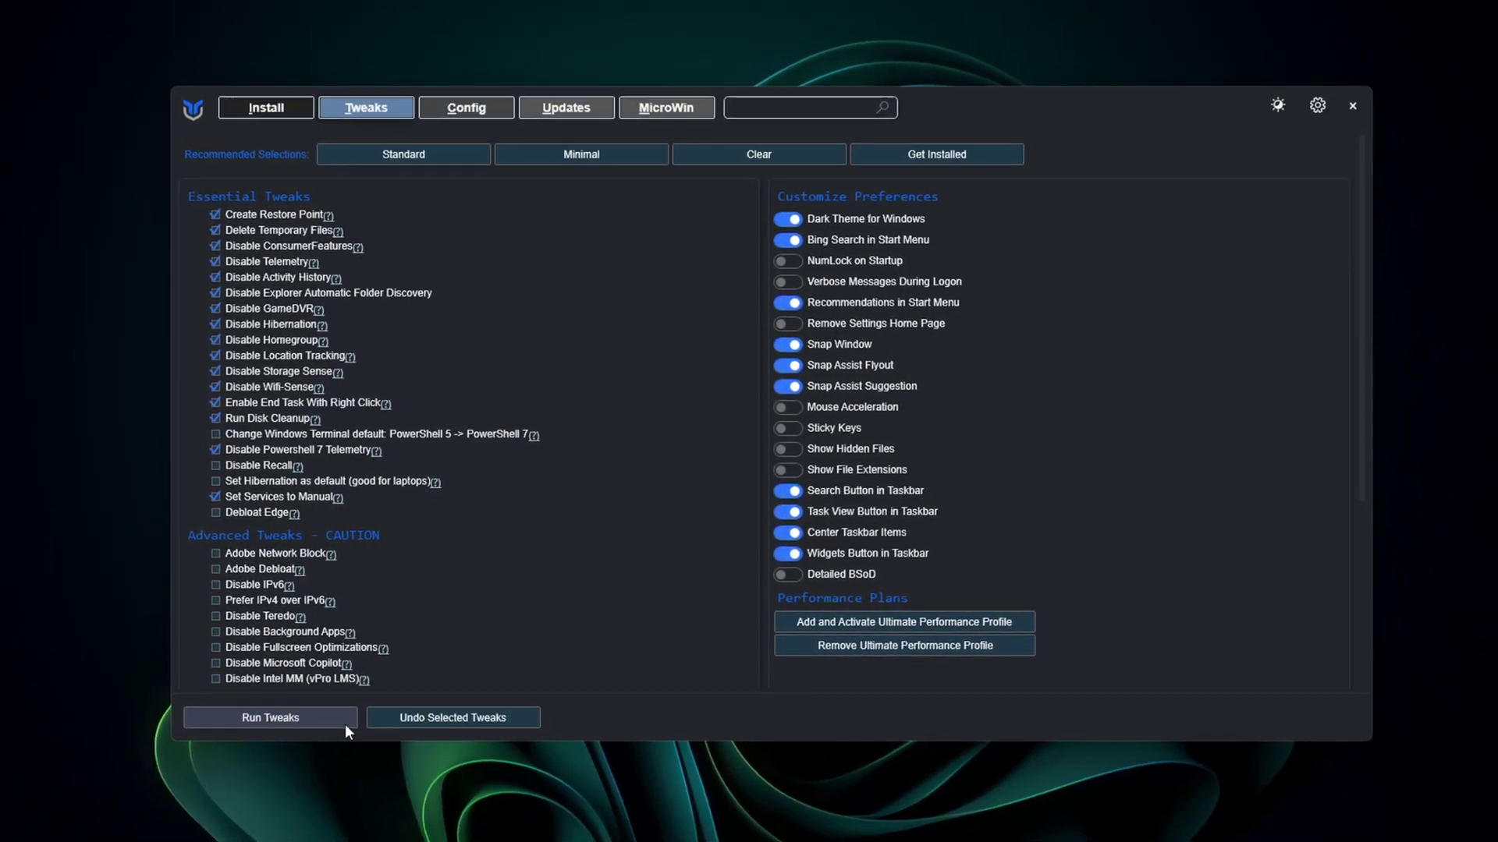
click(345, 723)
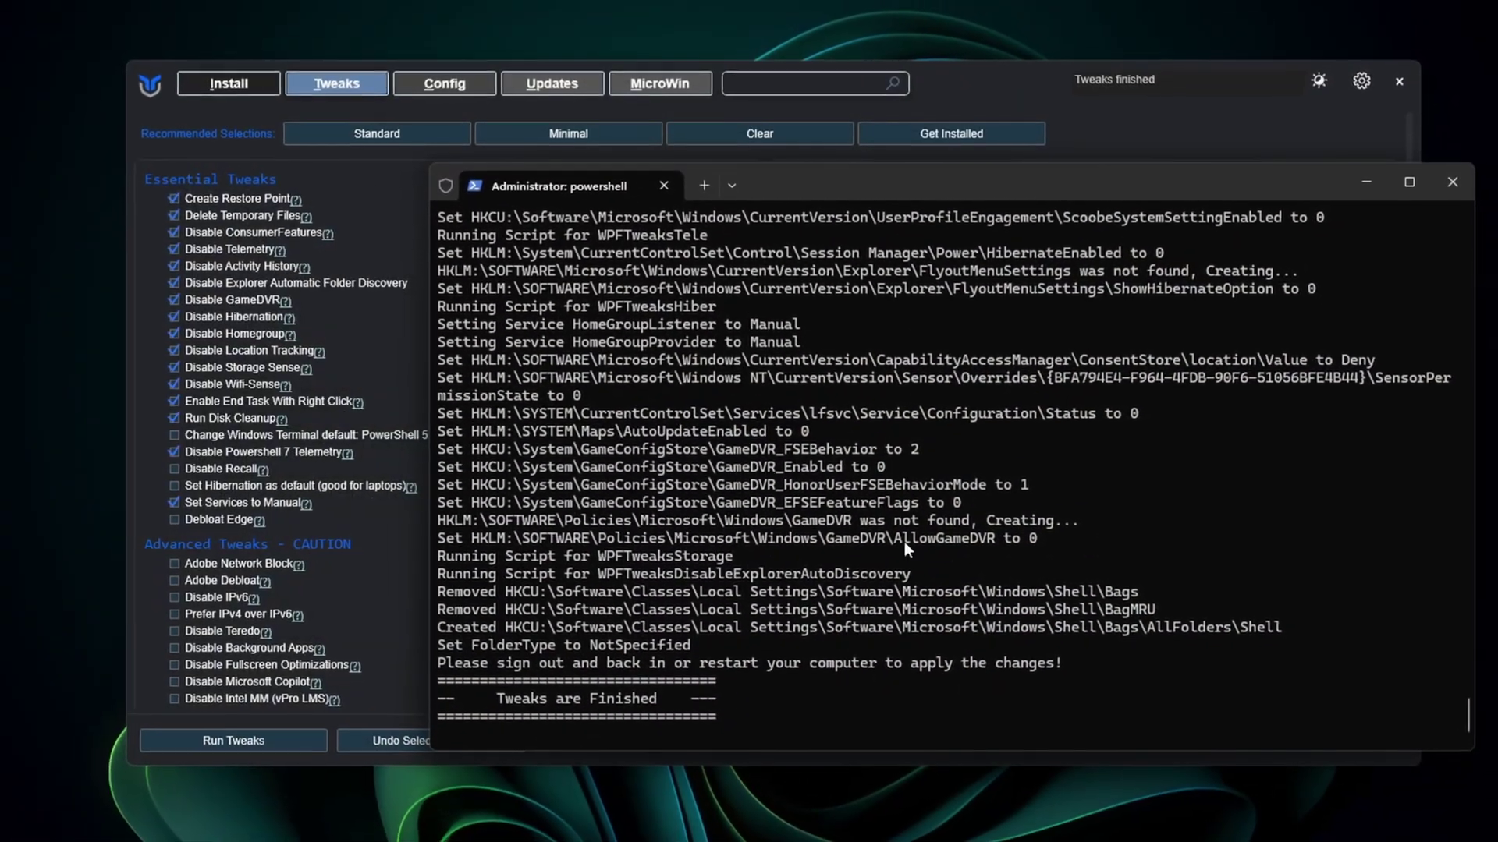
Step: Load the Security Settings update configuration on the Updates tab and acknowledge the confirmation
click(1354, 186)
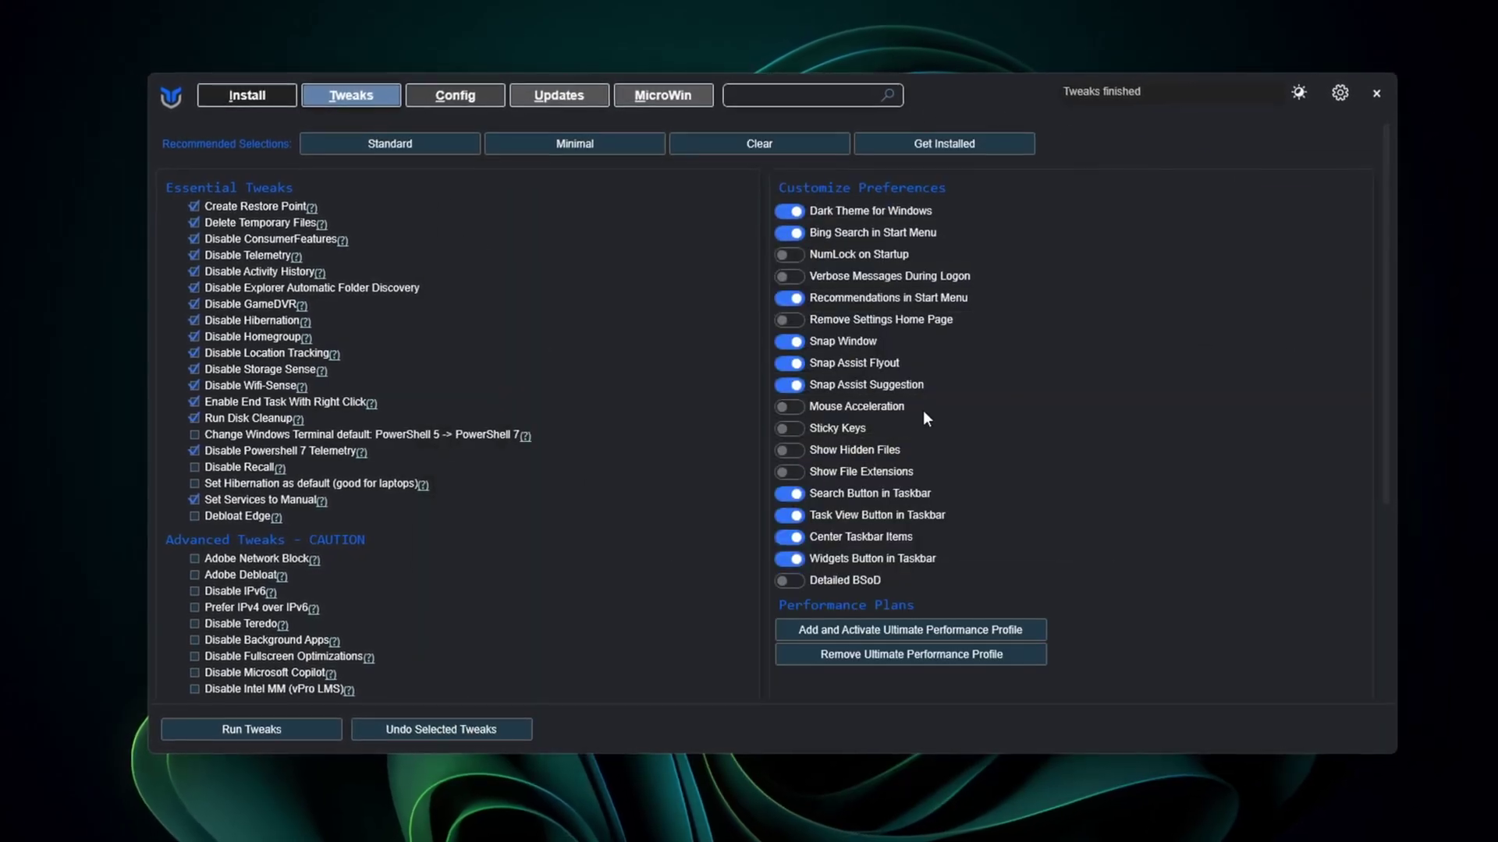
click(555, 90)
click(737, 153)
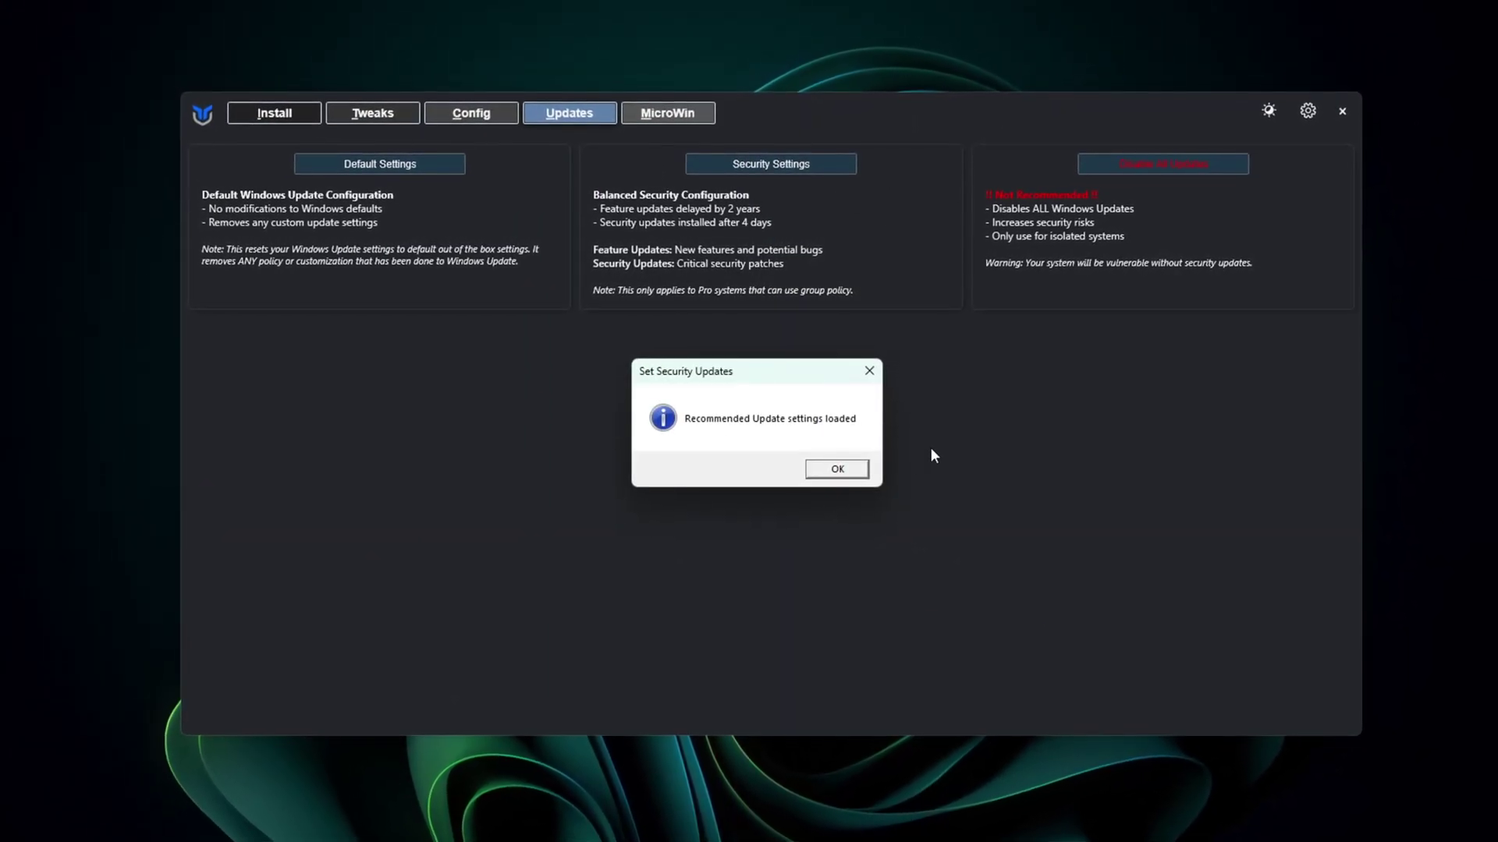
click(836, 469)
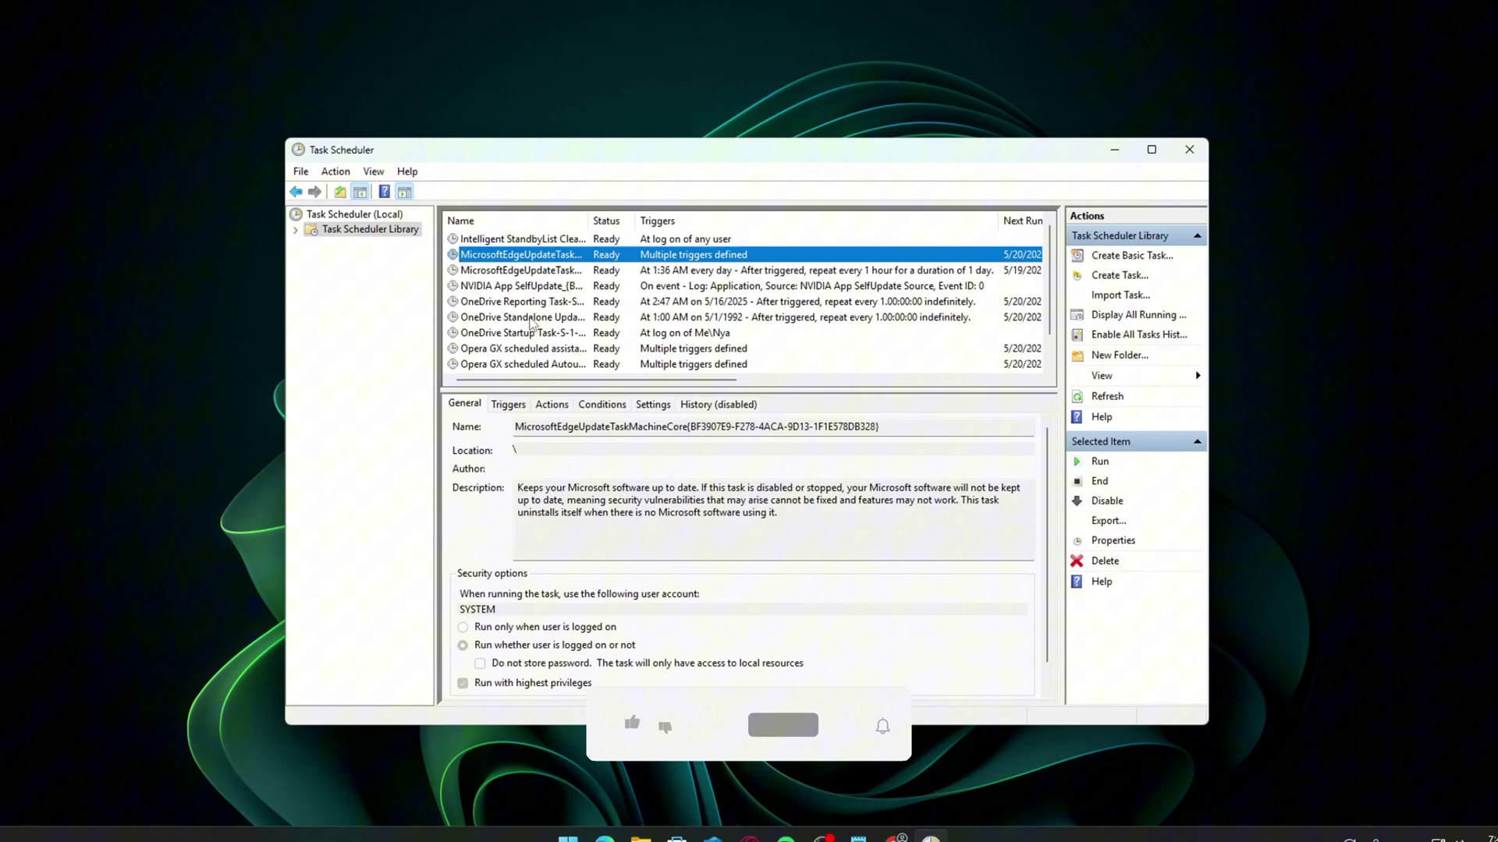
right_click(560, 256)
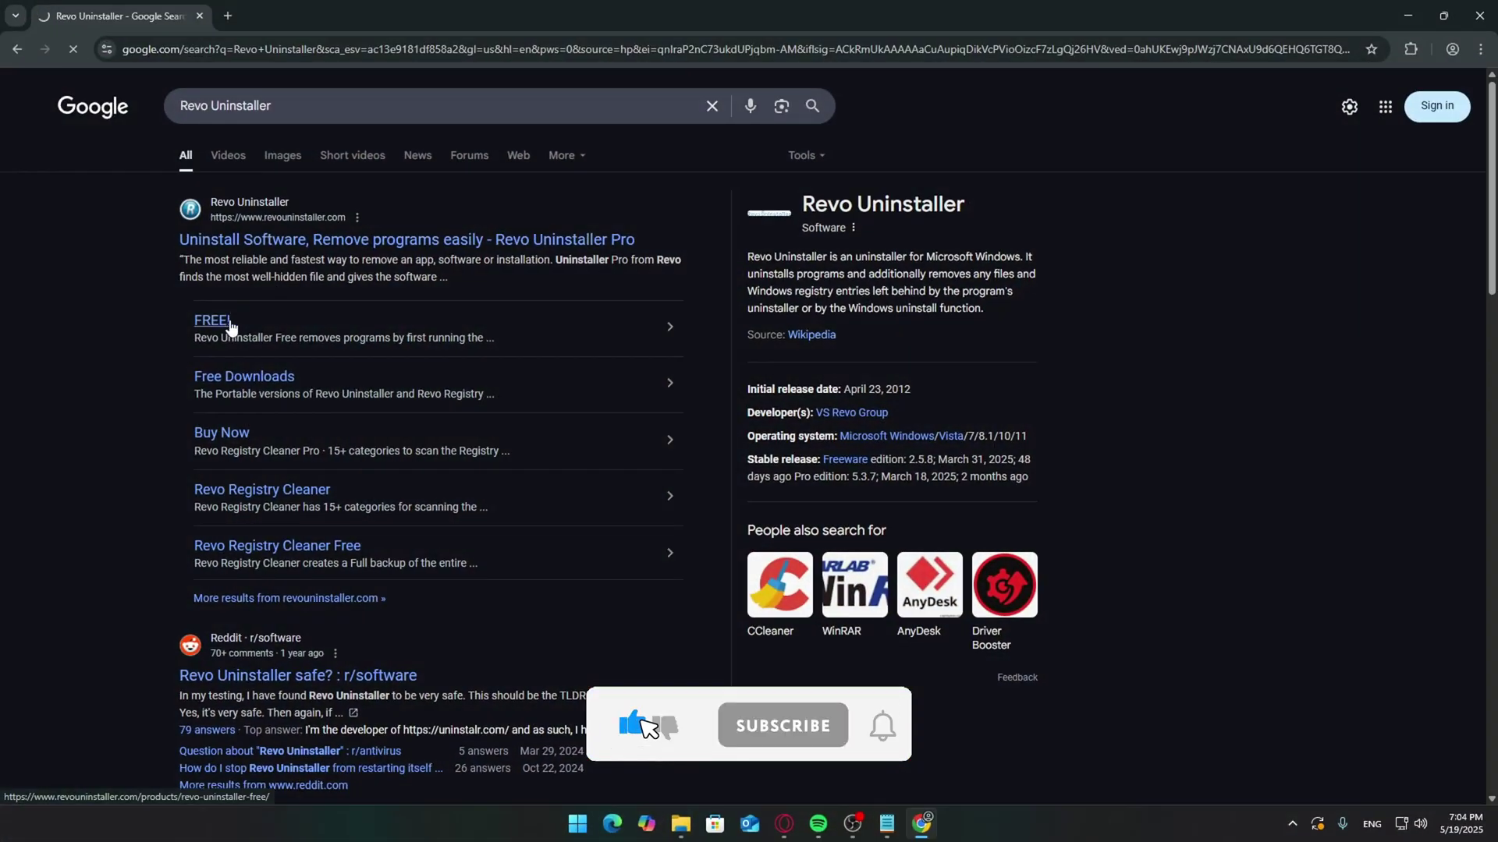
Step: Open the Revo Uninstaller Free page and shift the Revo Uninstaller window right
click(230, 326)
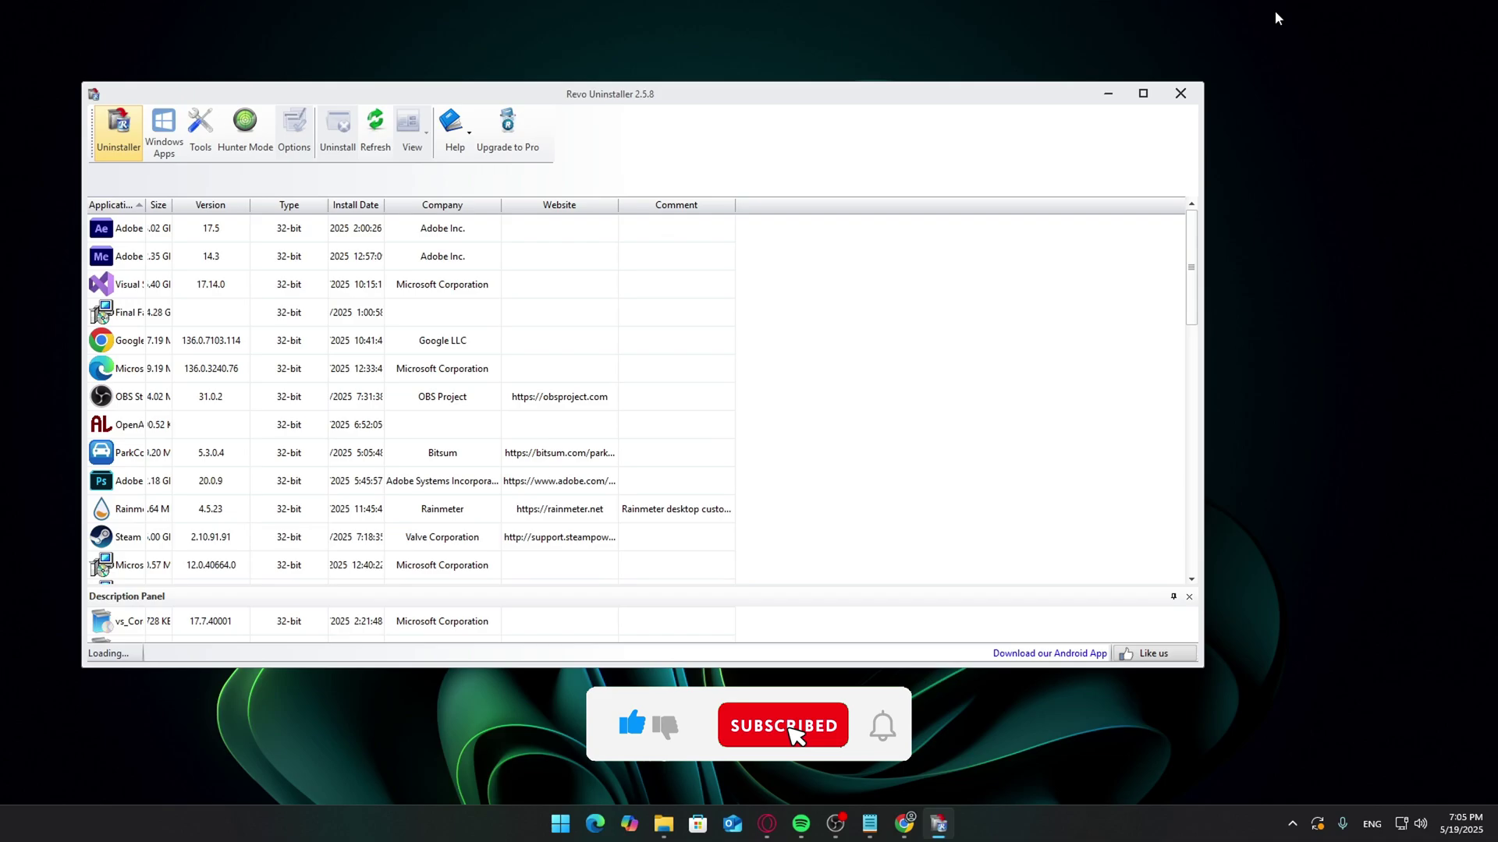
drag(679, 94, 840, 95)
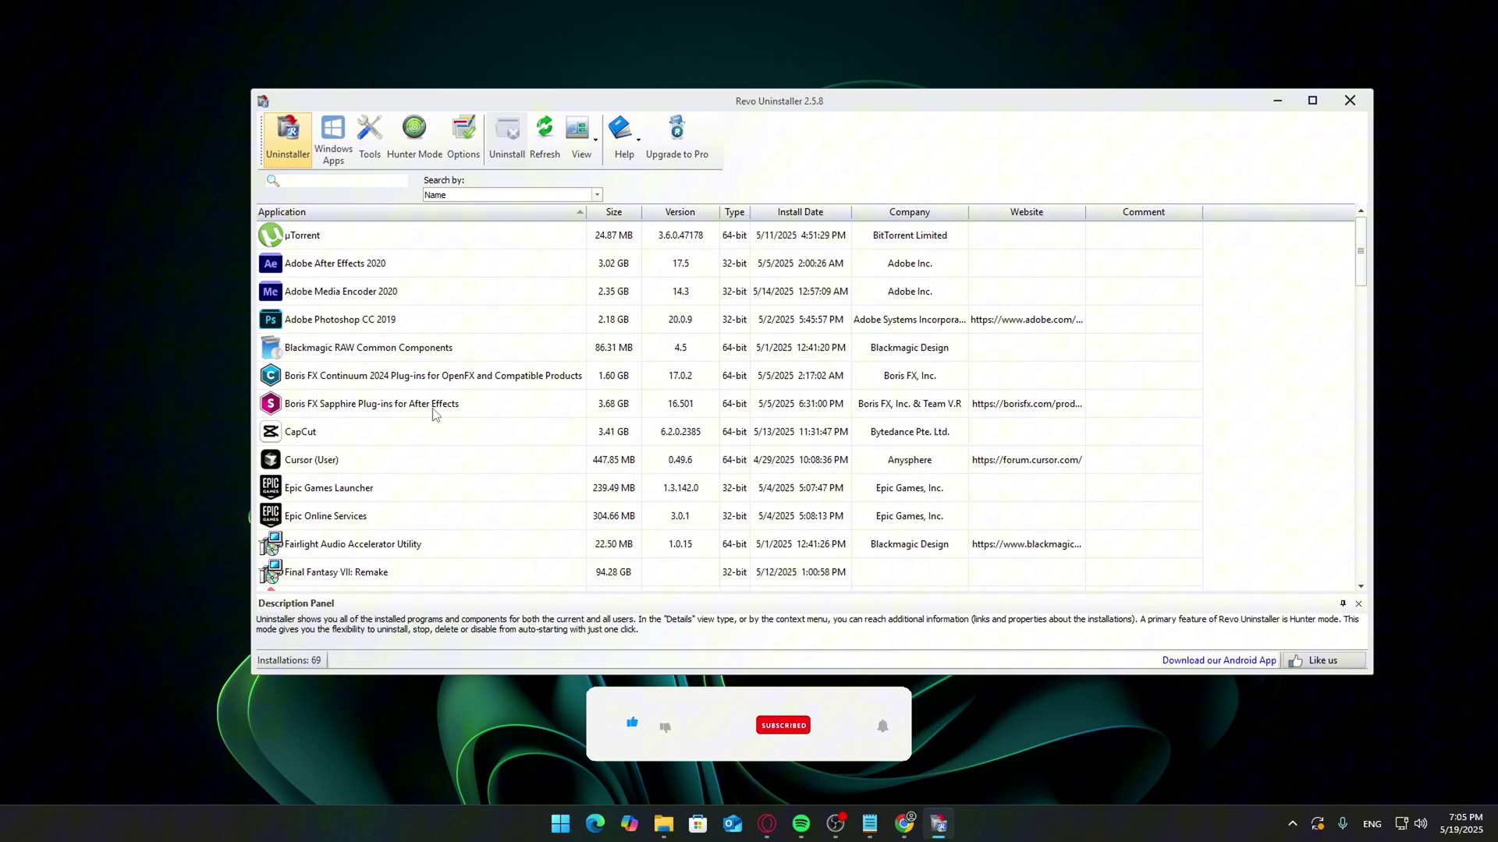
Step: Filter Revo Uninstaller for 'edge' and uninstall Microsoft Edge past the warning
text(edge)
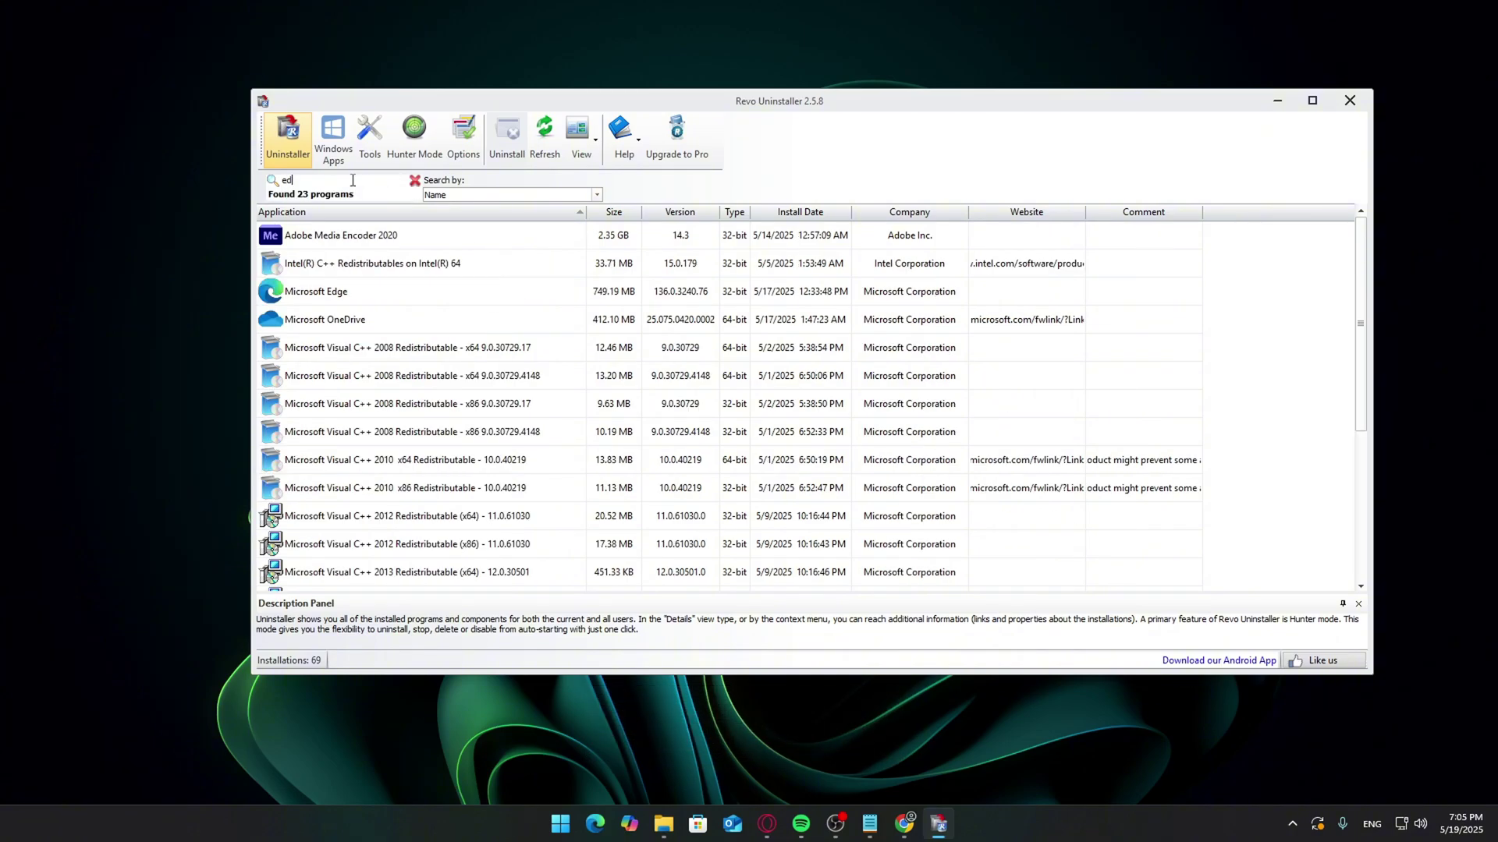
click(330, 245)
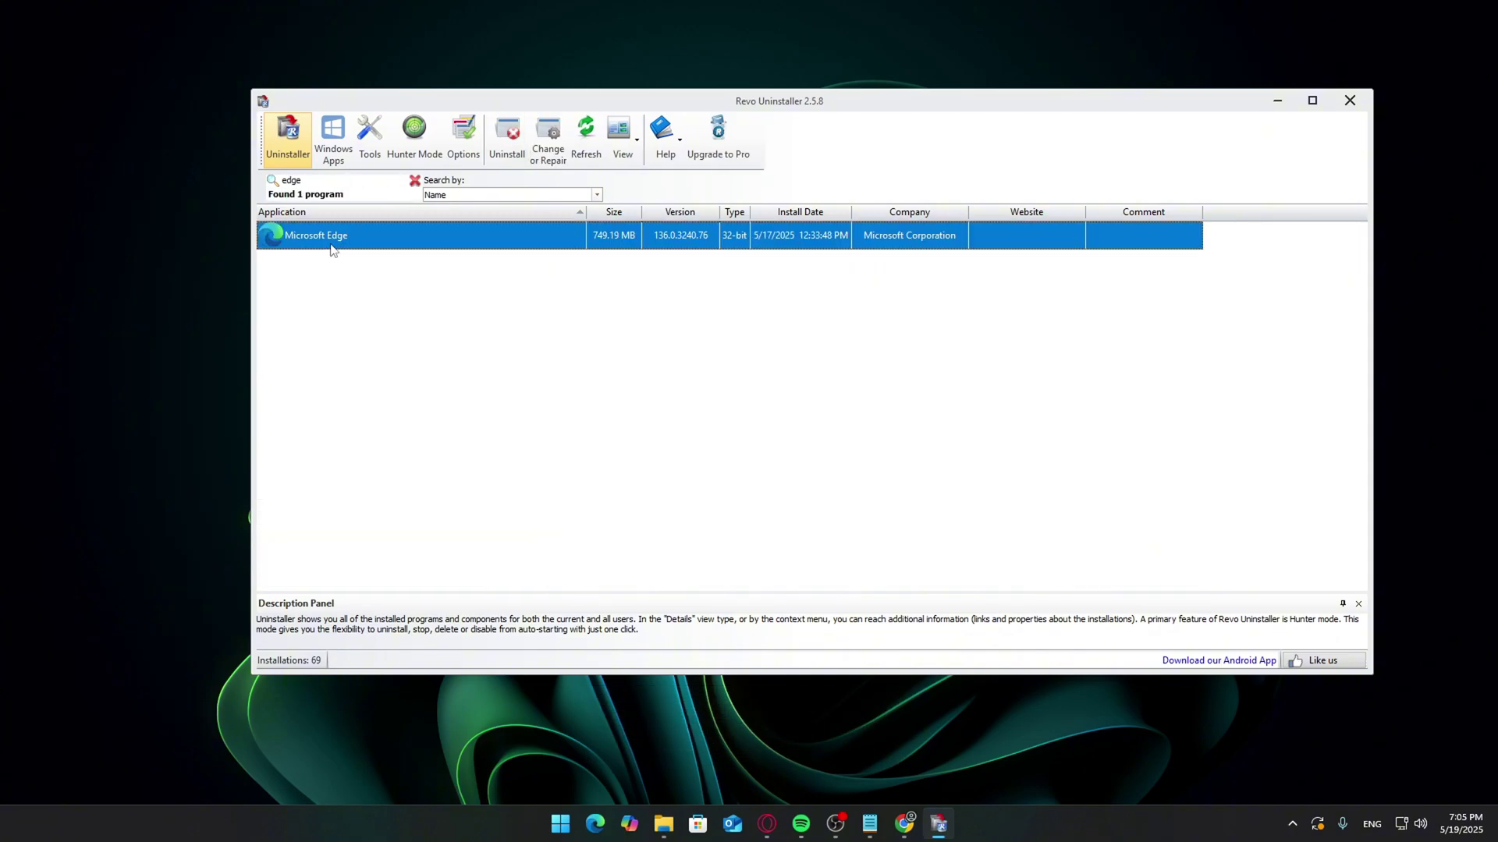
right_click(420, 248)
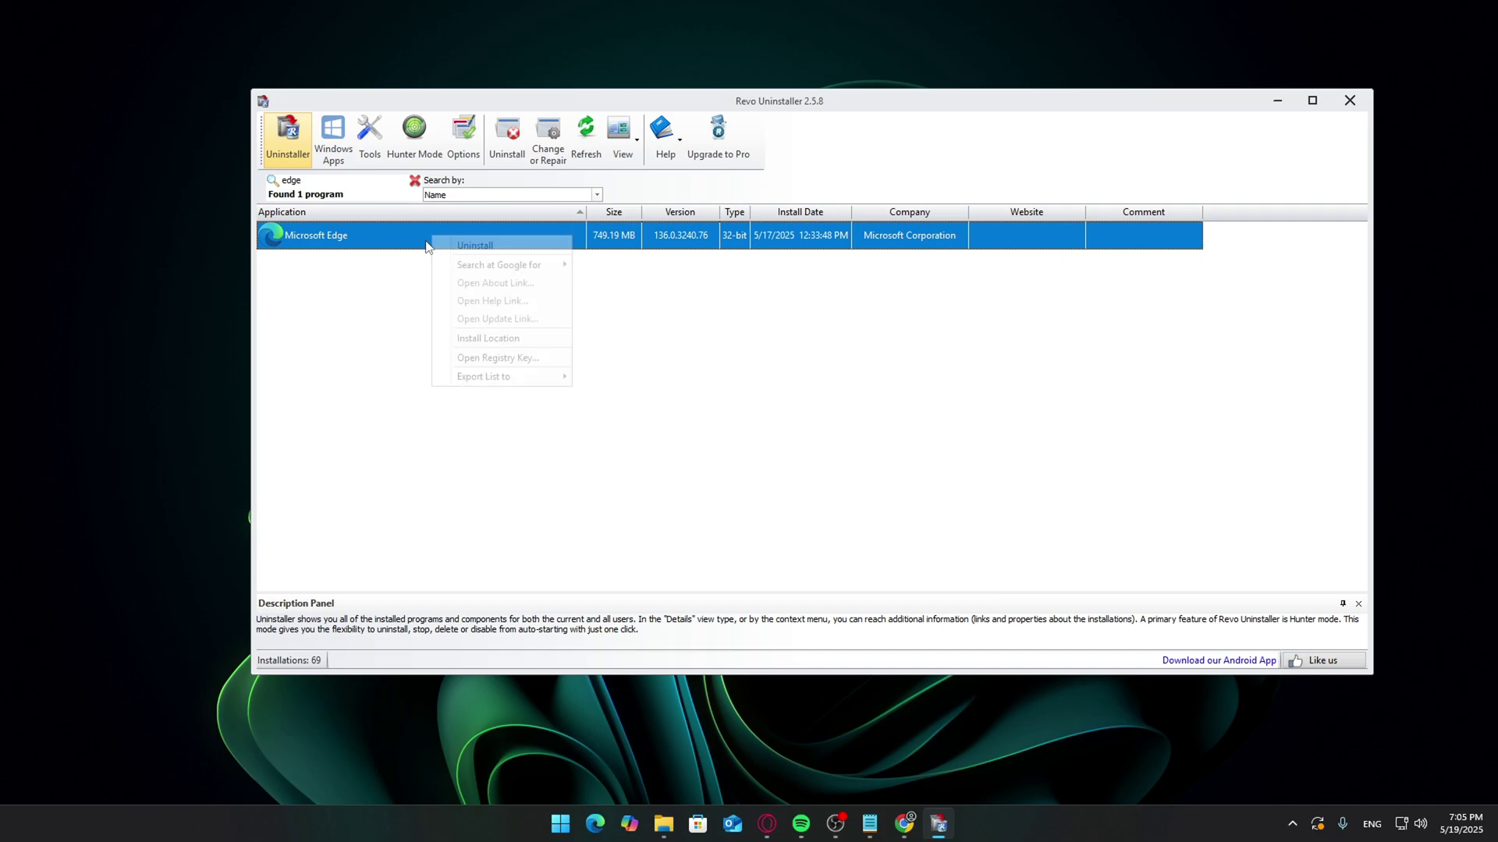
click(473, 245)
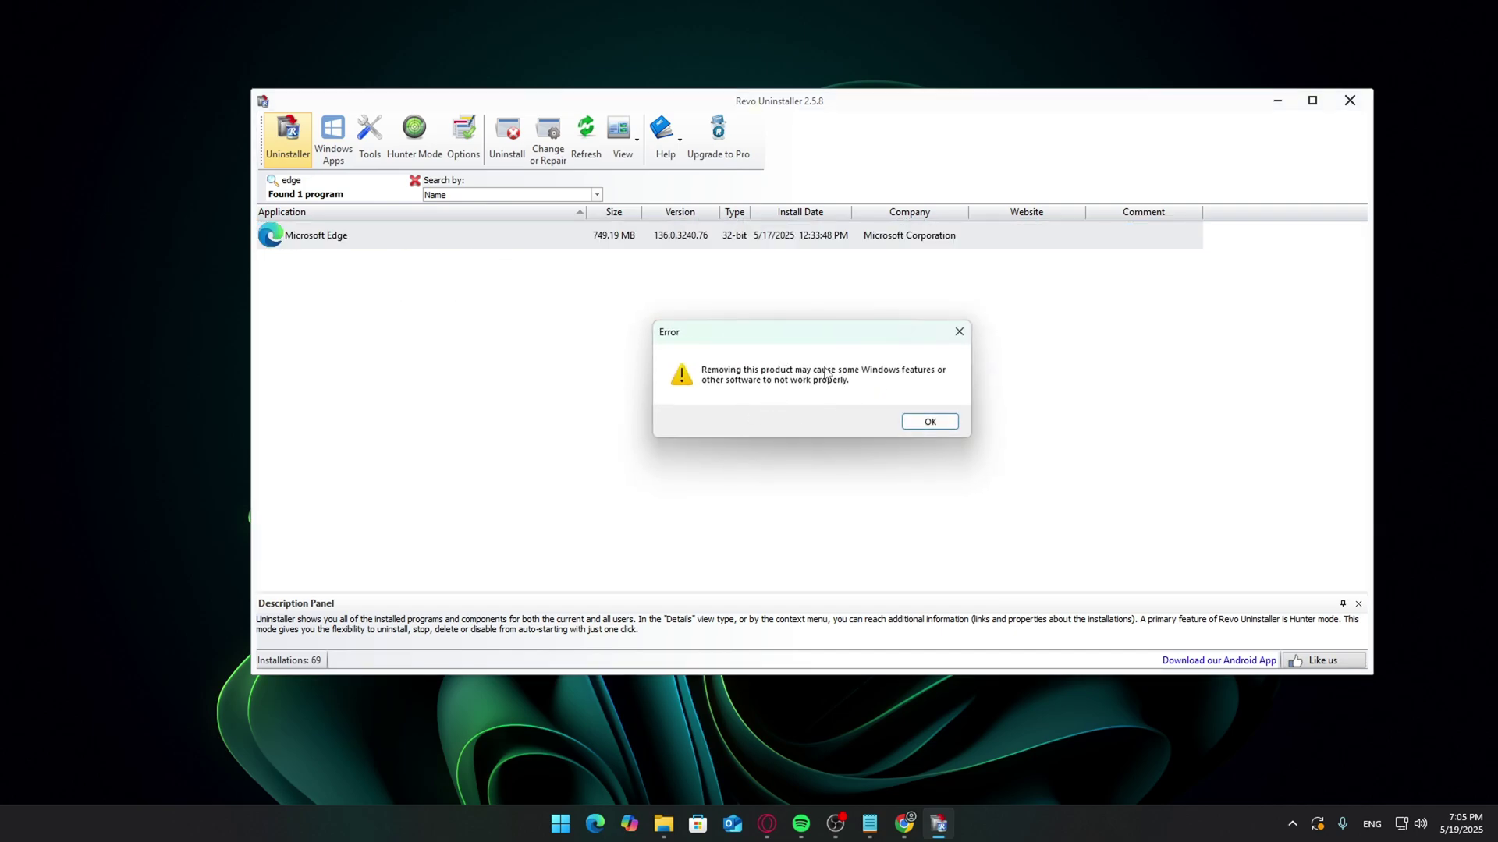
click(959, 333)
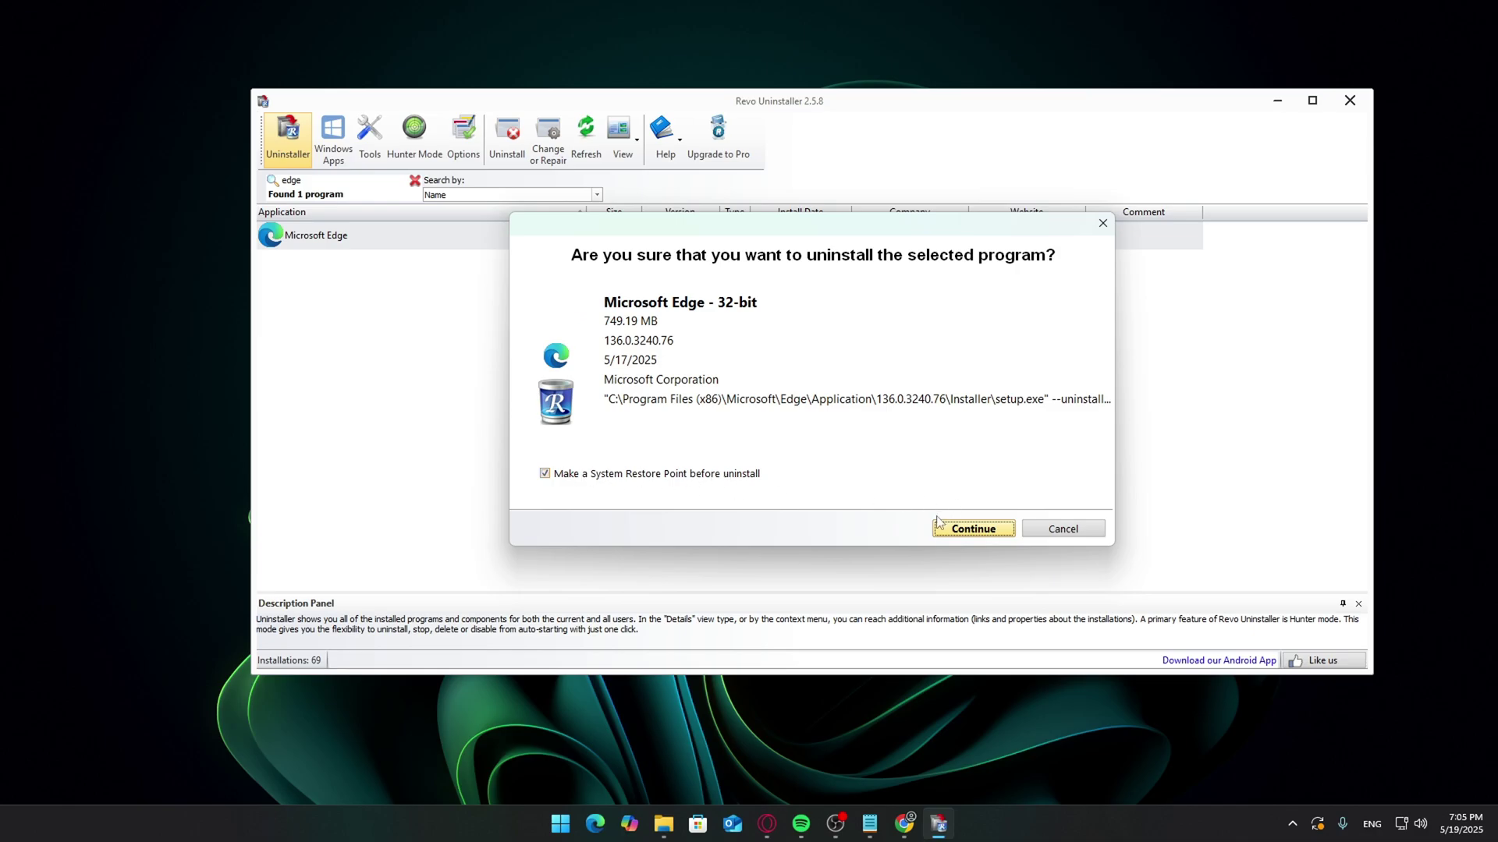
click(975, 529)
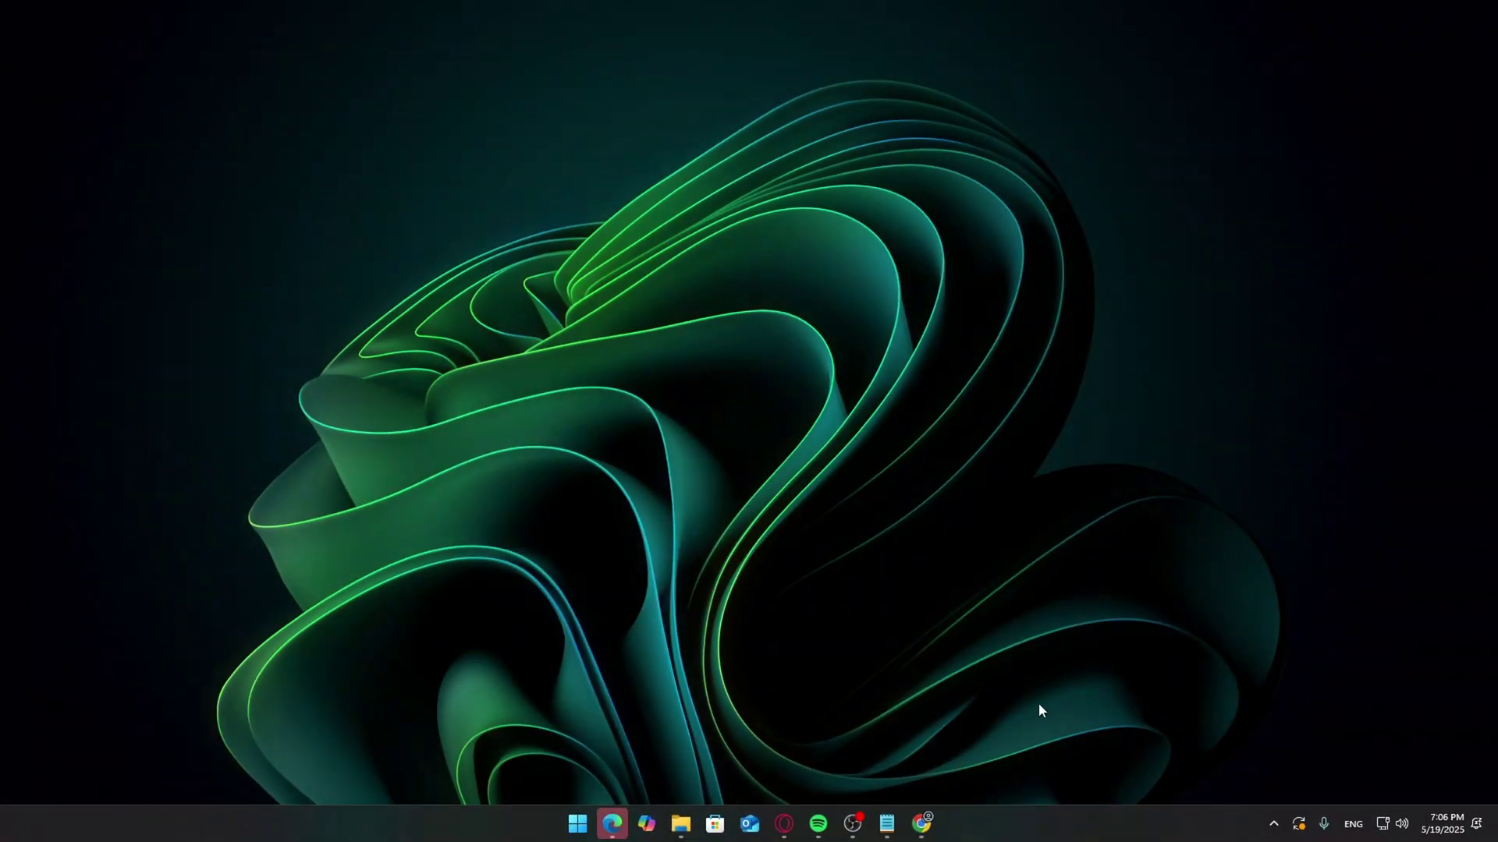
Step: Open Task Manager on its Startup apps page
right_click(1032, 828)
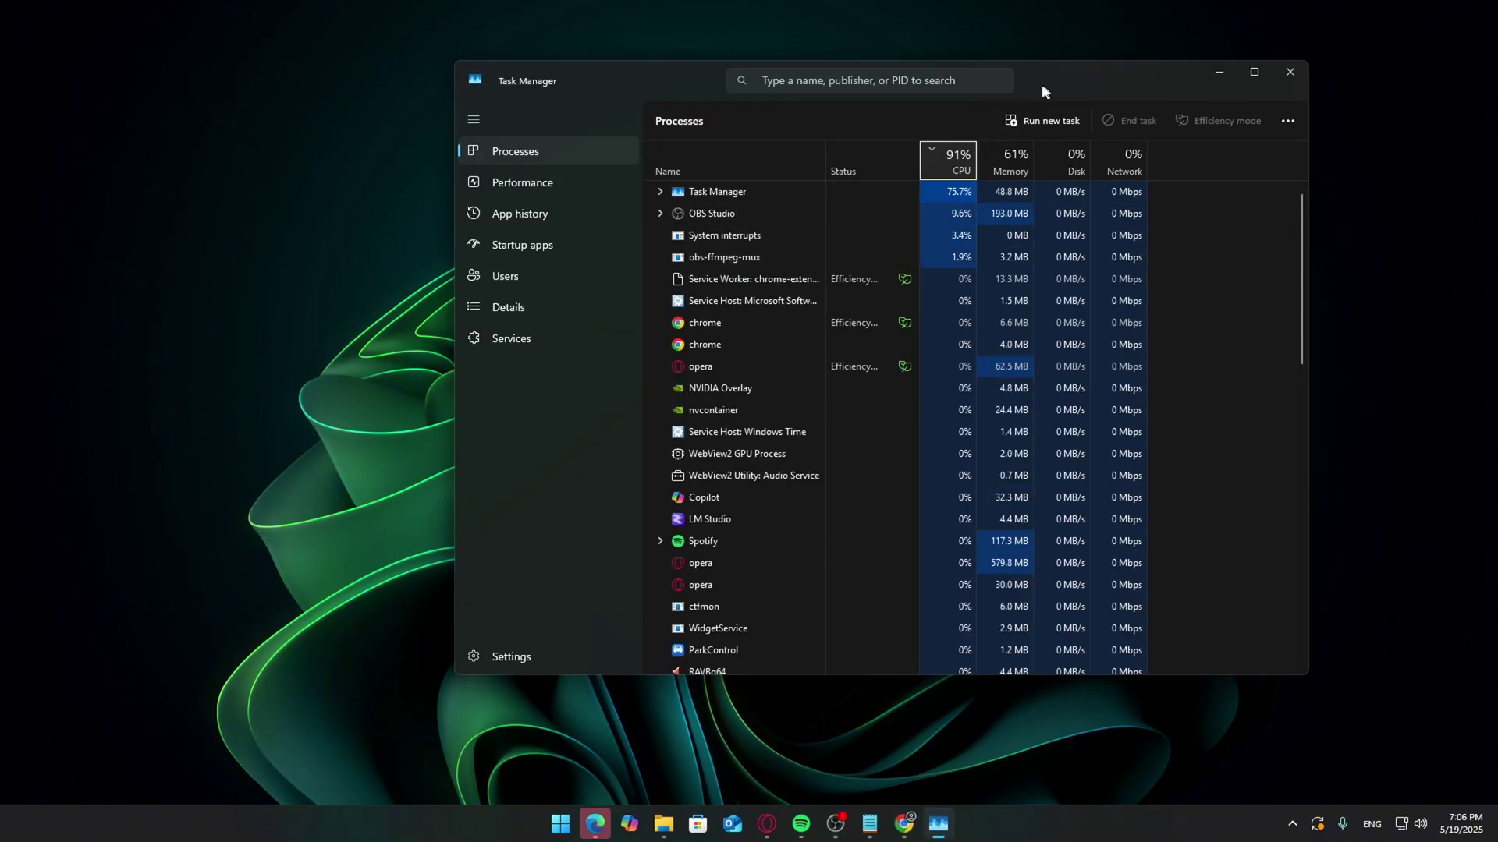
drag(1041, 82, 960, 100)
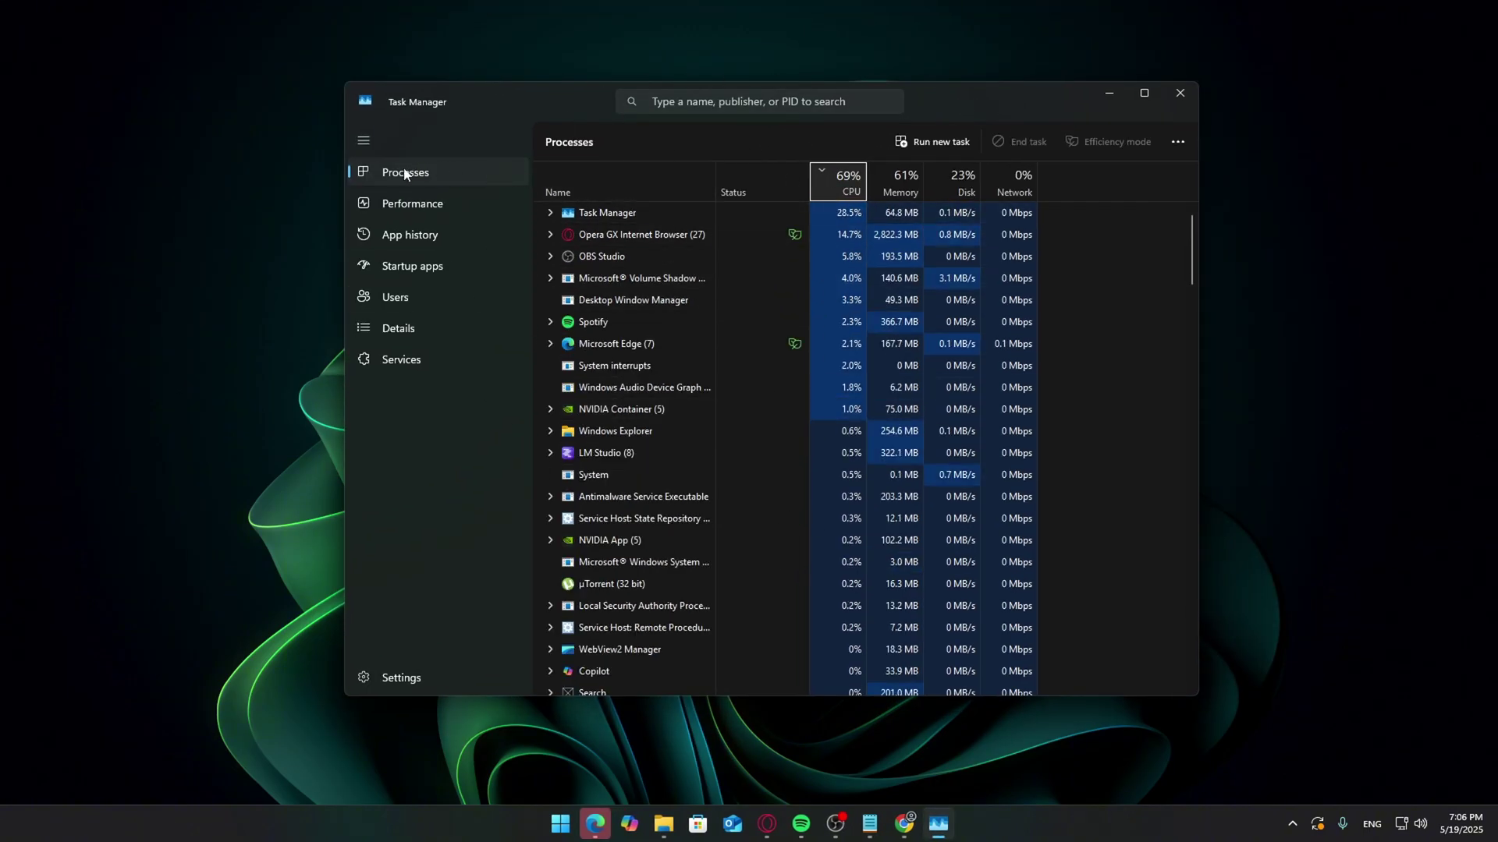
click(428, 267)
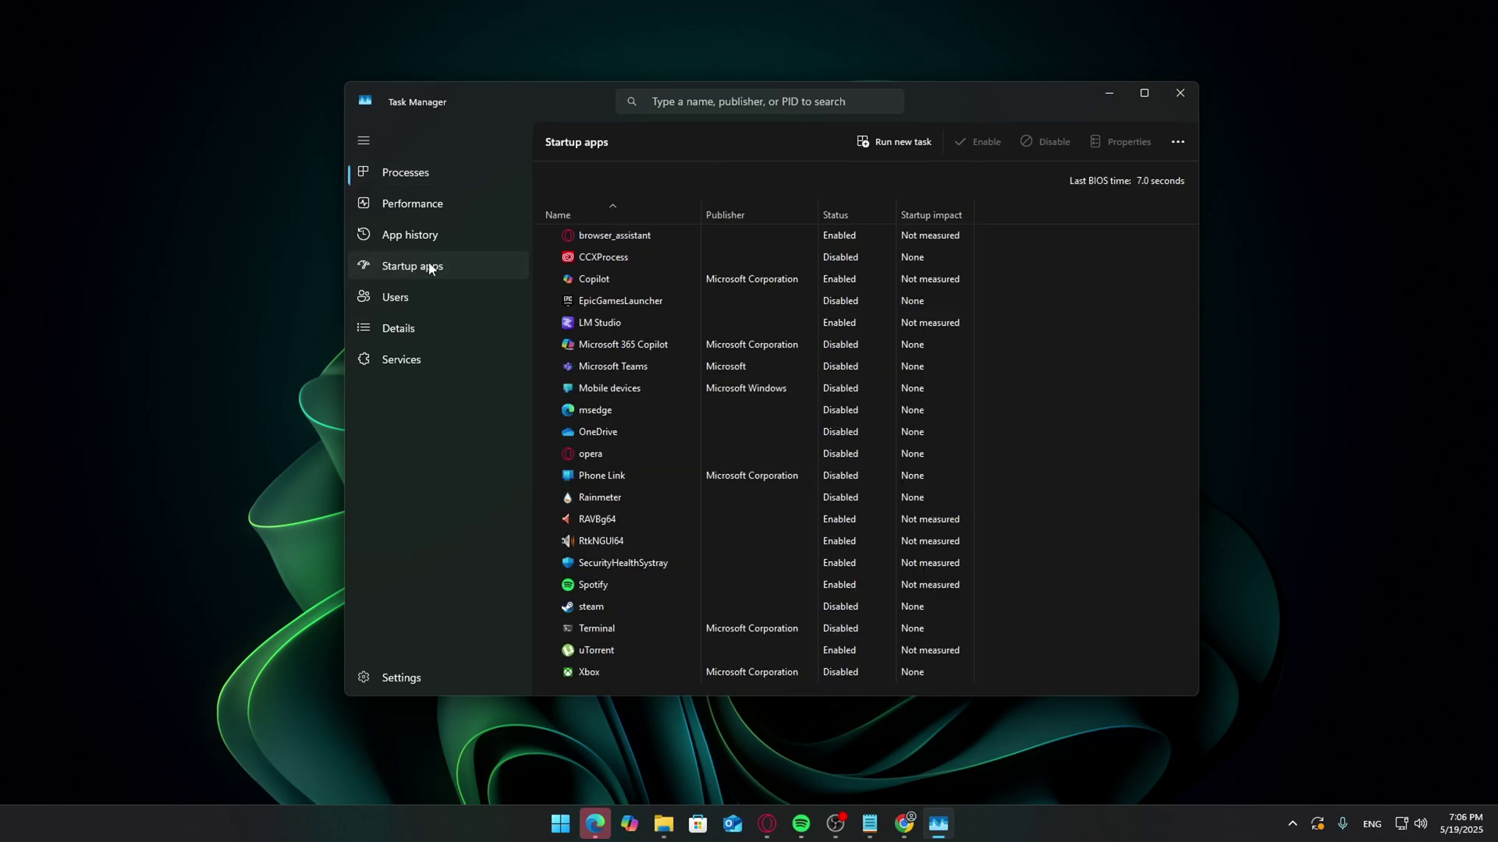
Step: Disable browser_assistant, Copilot and LM Studio from launching at startup
right_click(811, 236)
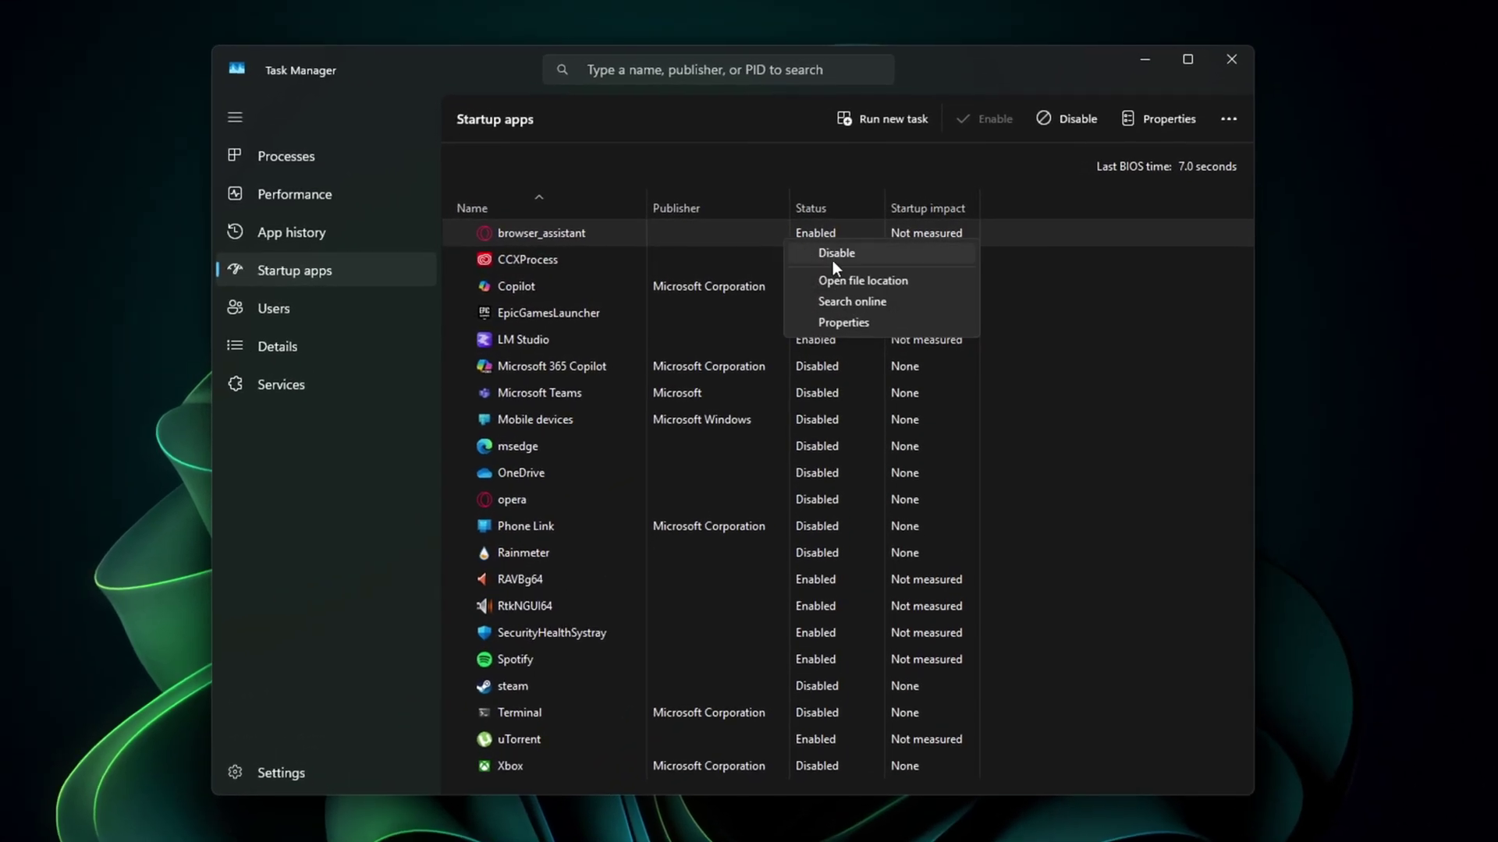
click(833, 257)
right_click(867, 288)
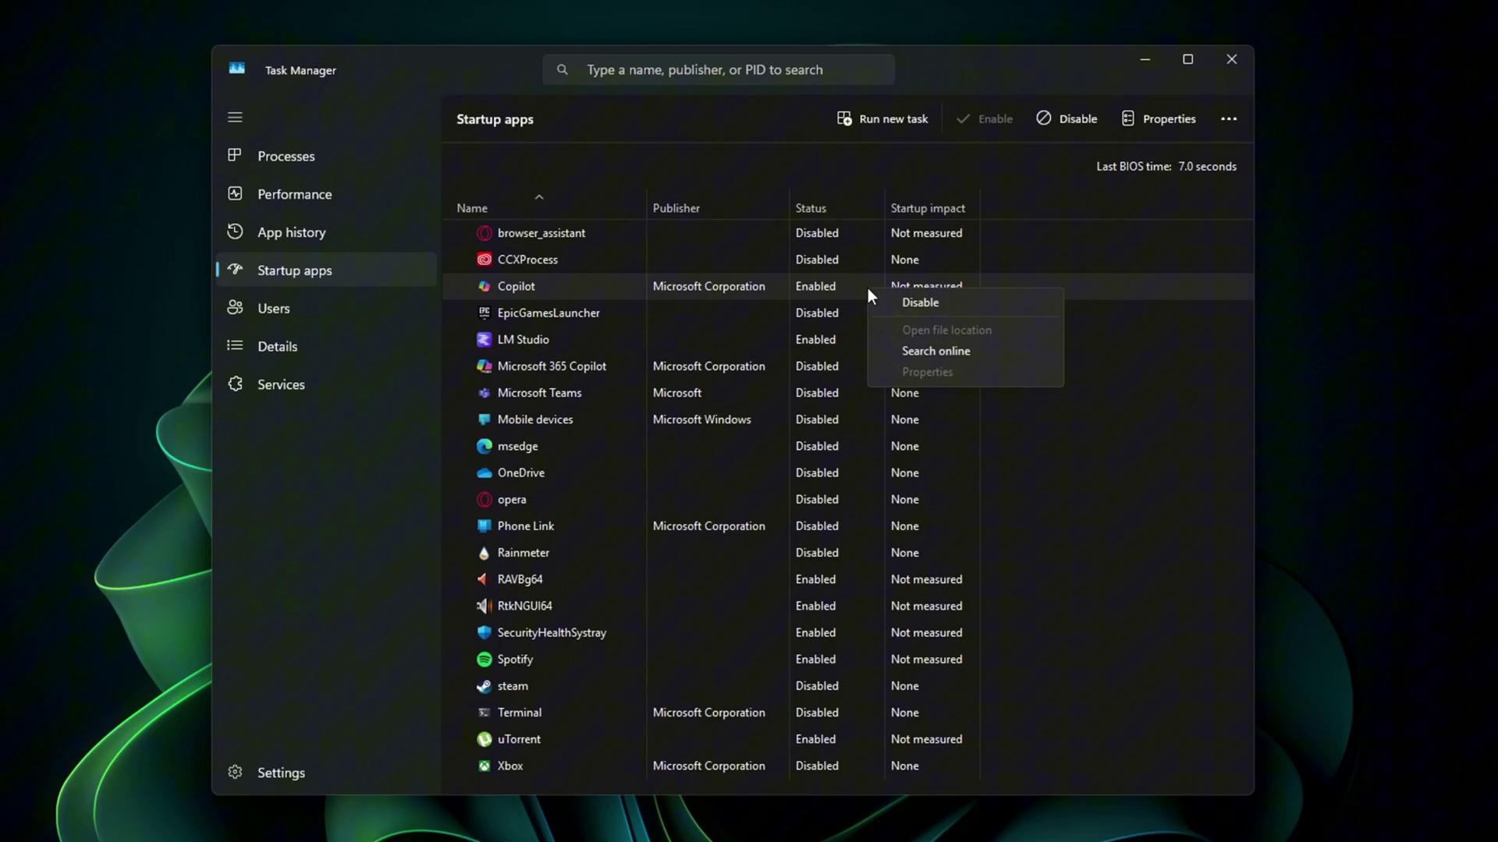
click(902, 297)
right_click(768, 320)
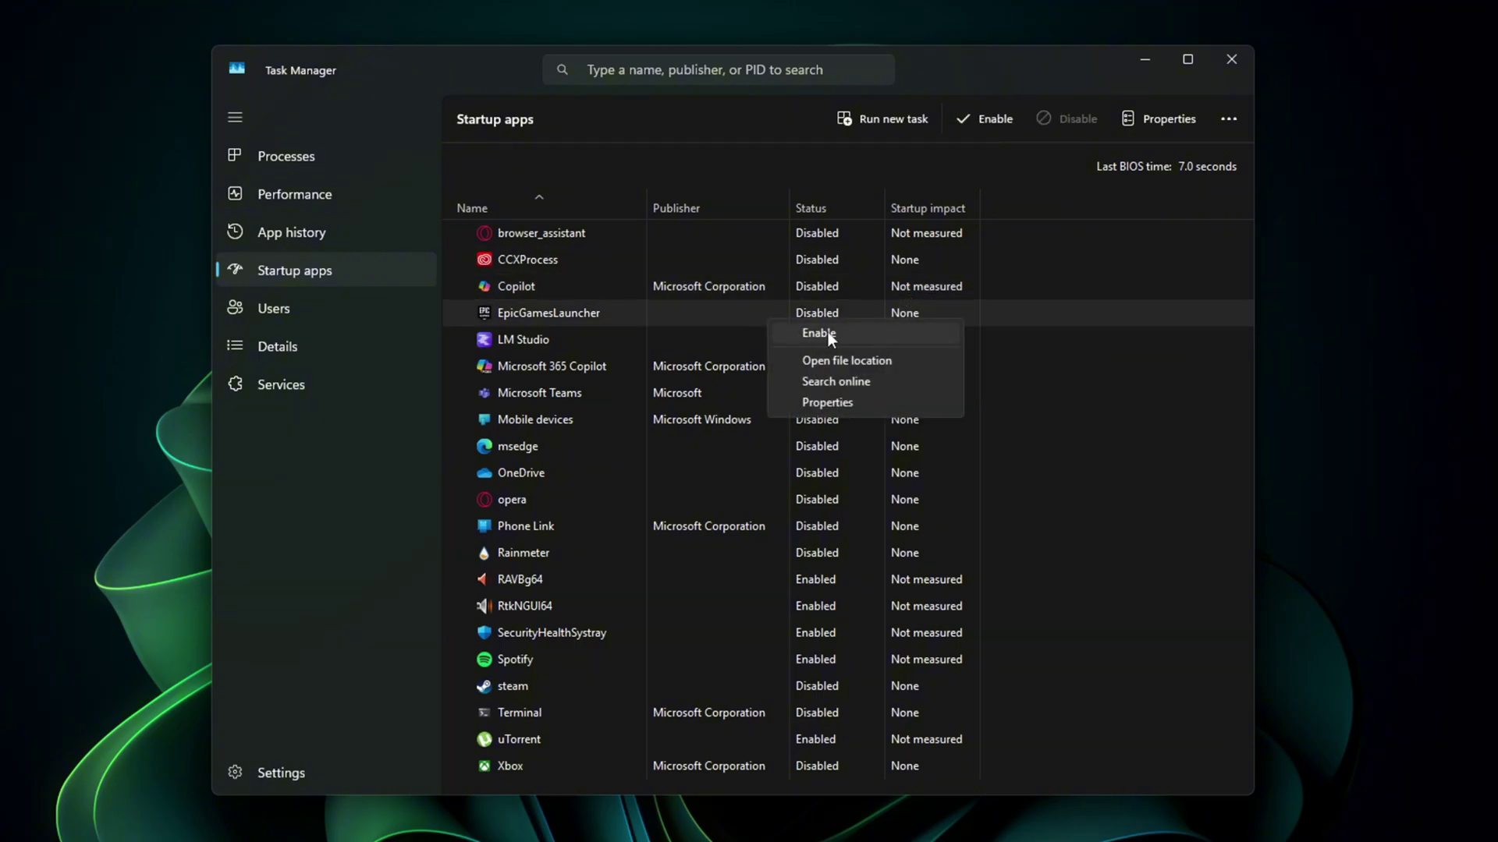
right_click(691, 336)
click(783, 351)
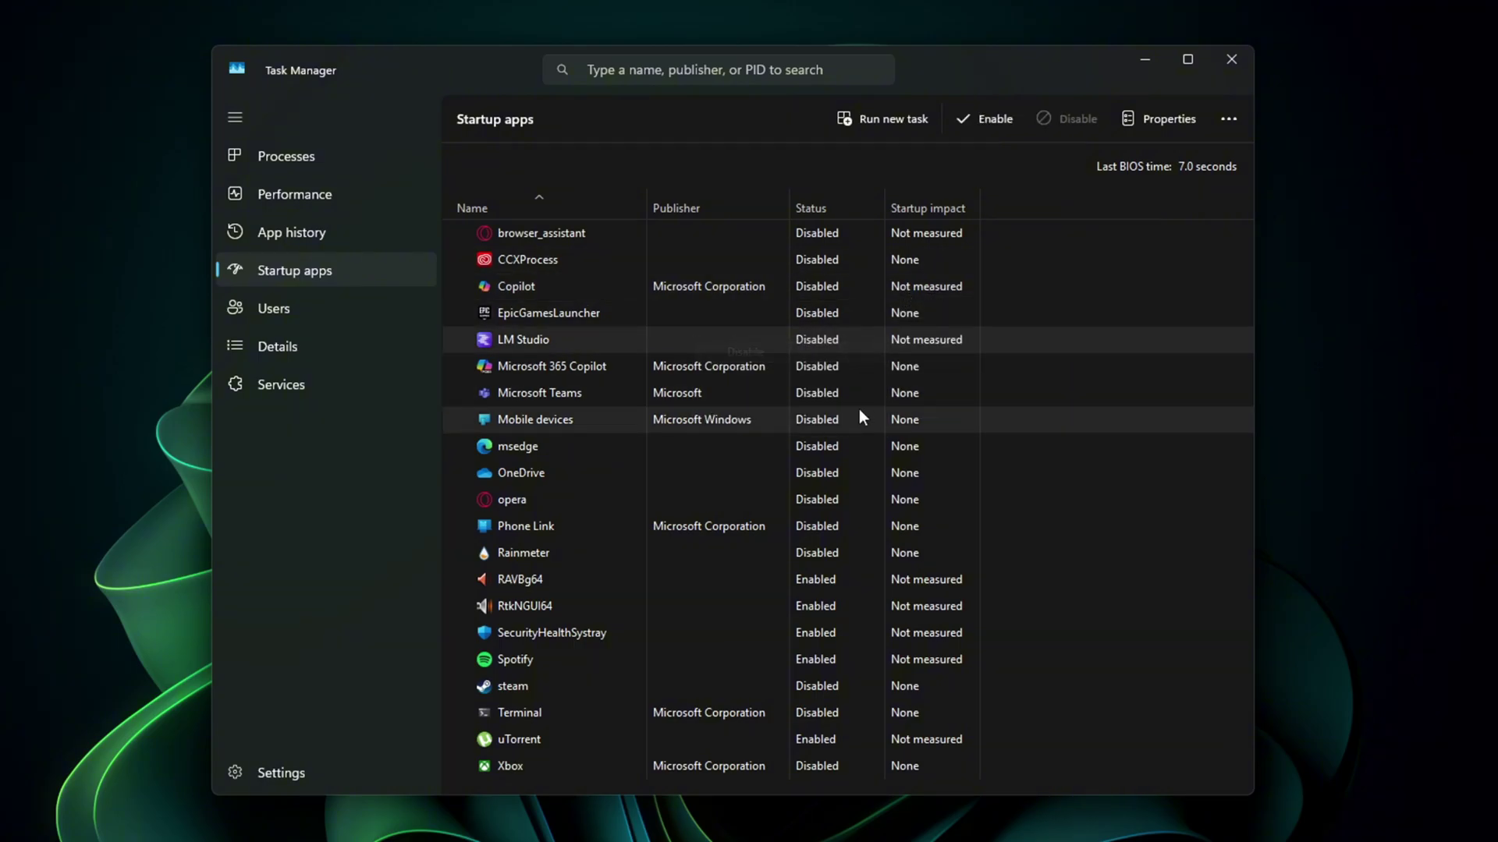
Step: Review Microsoft Teams, Microsoft 365 Copilot, RAVBg64 and Spotify startup entries, leaving them unchanged
right_click(701, 390)
right_click(788, 365)
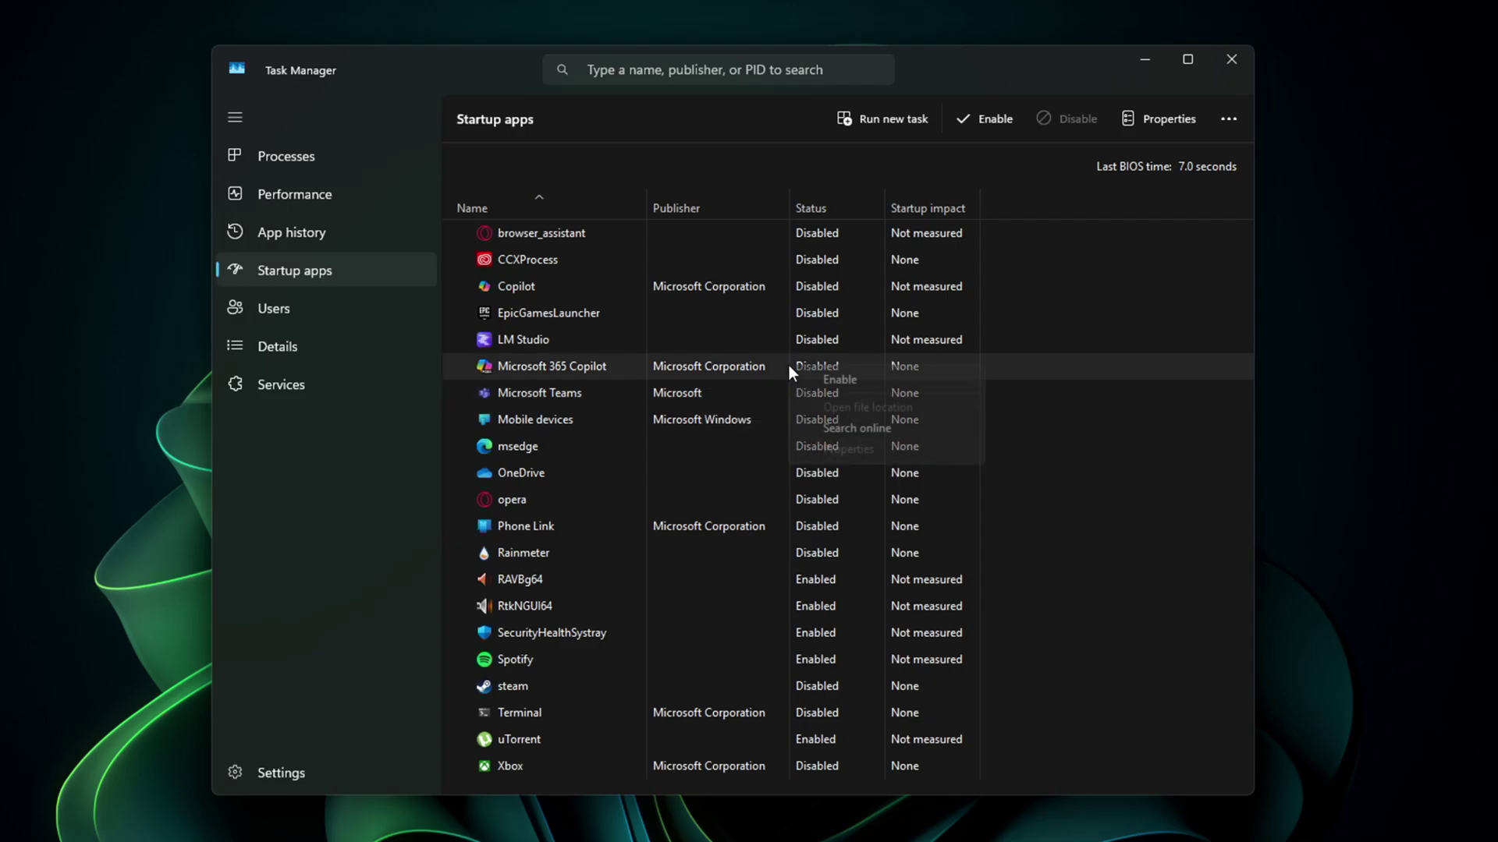
click(560, 415)
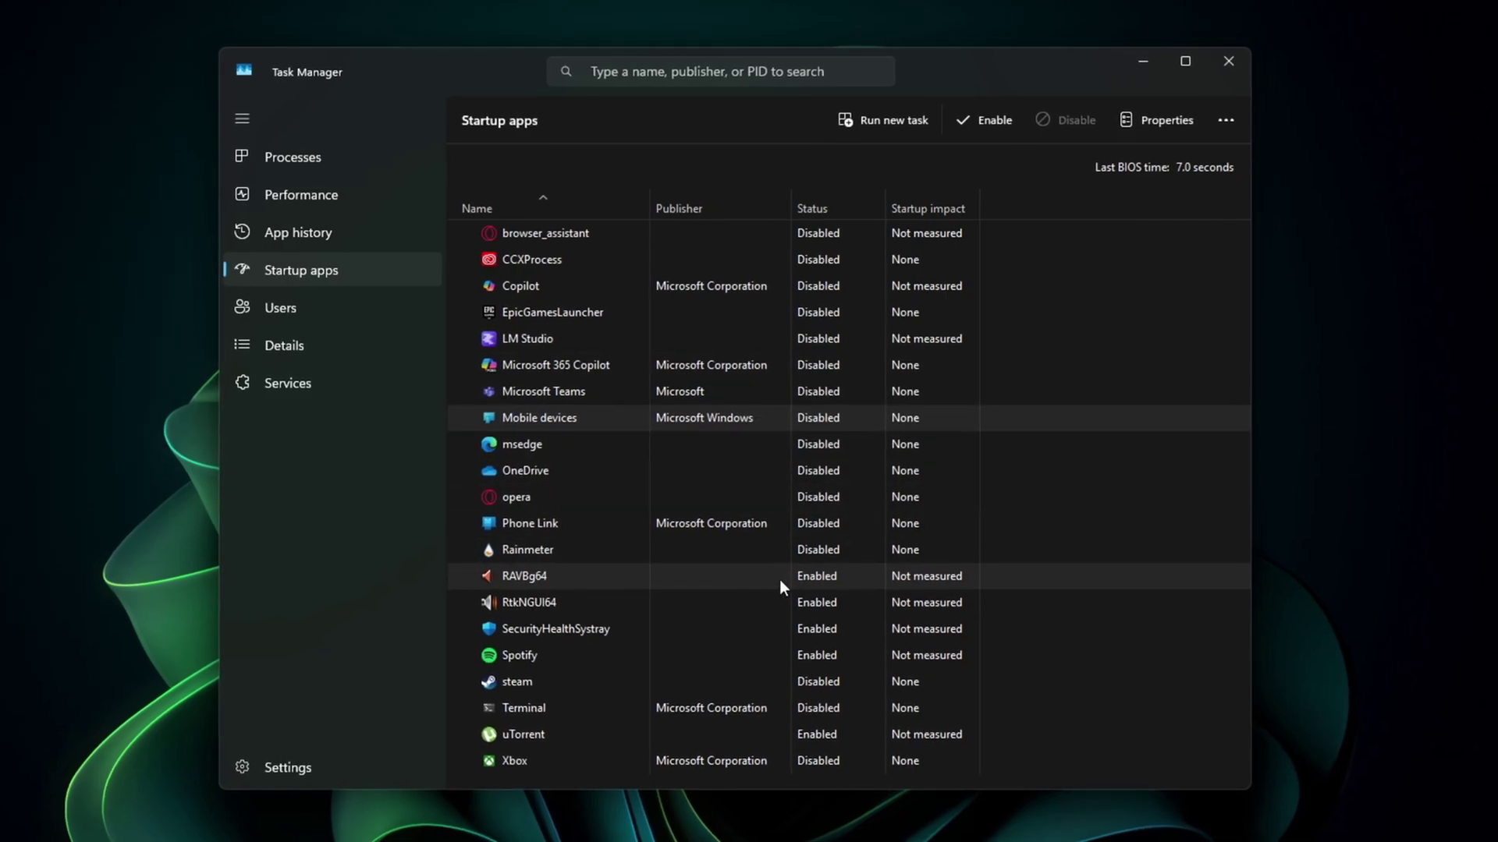
right_click(779, 576)
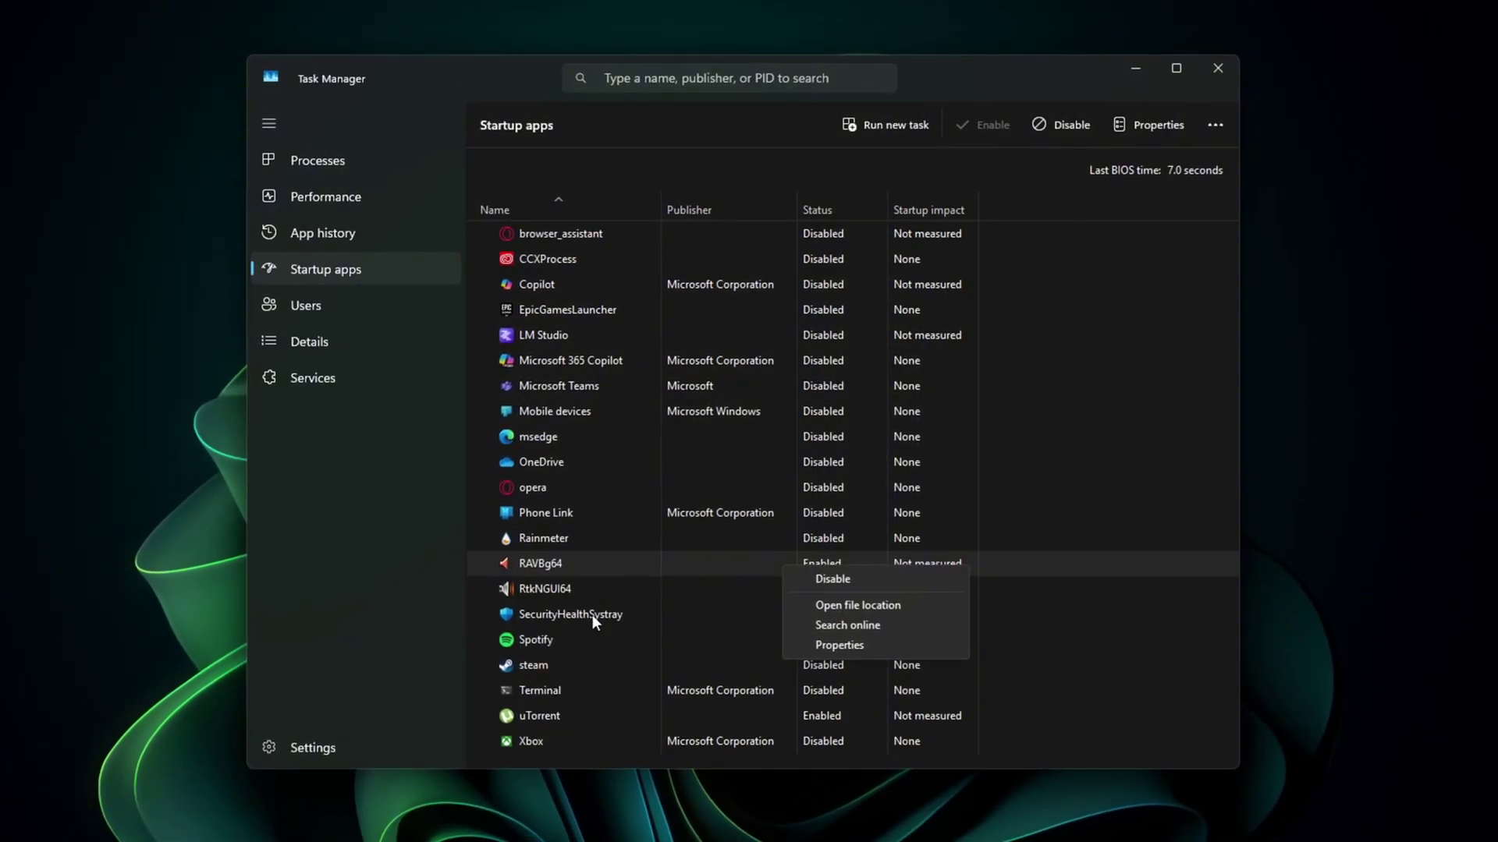
click(597, 629)
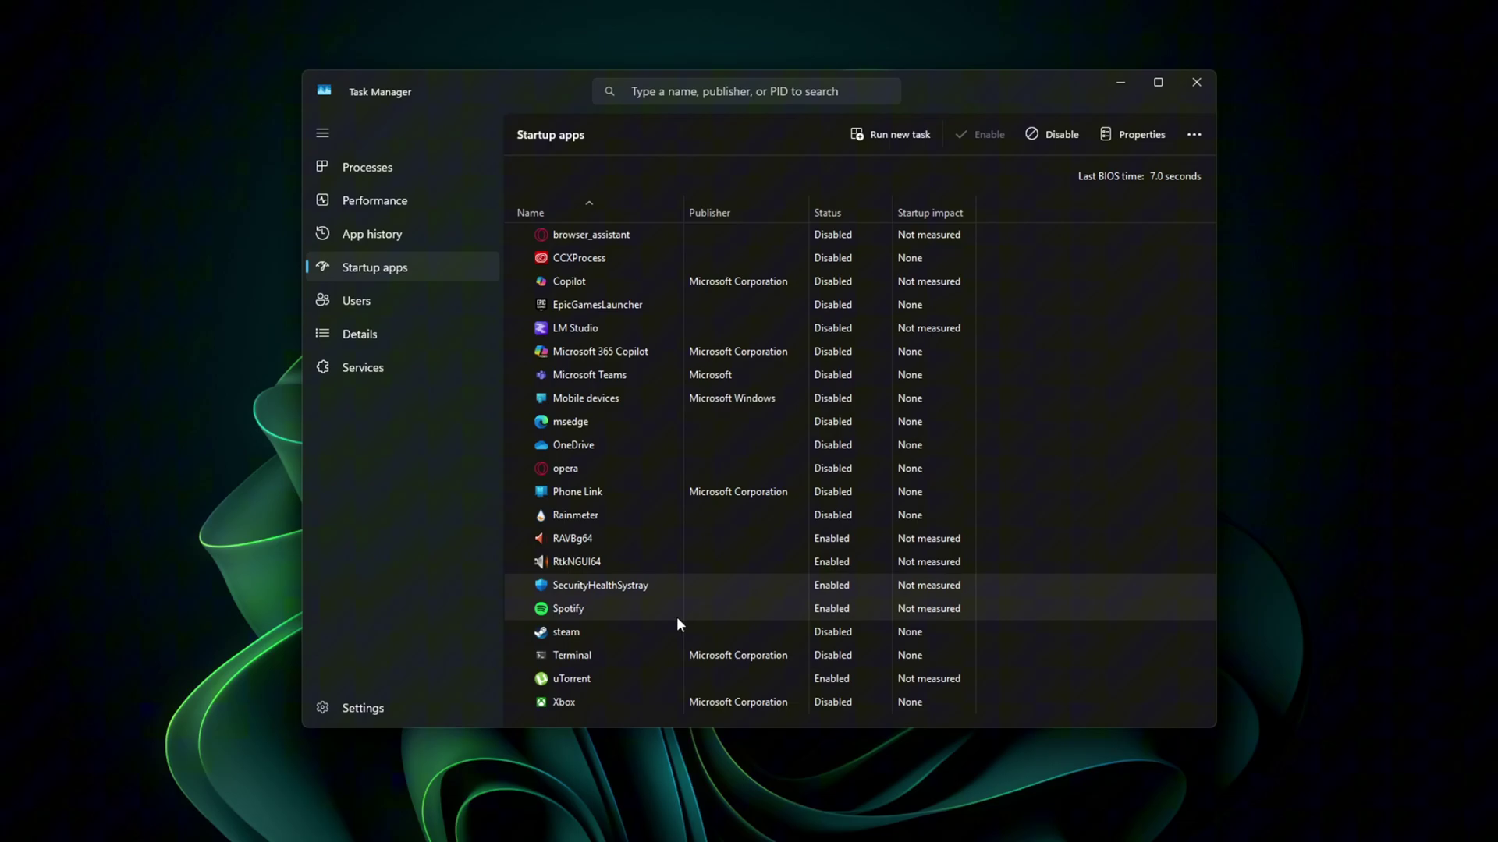
right_click(677, 624)
click(571, 623)
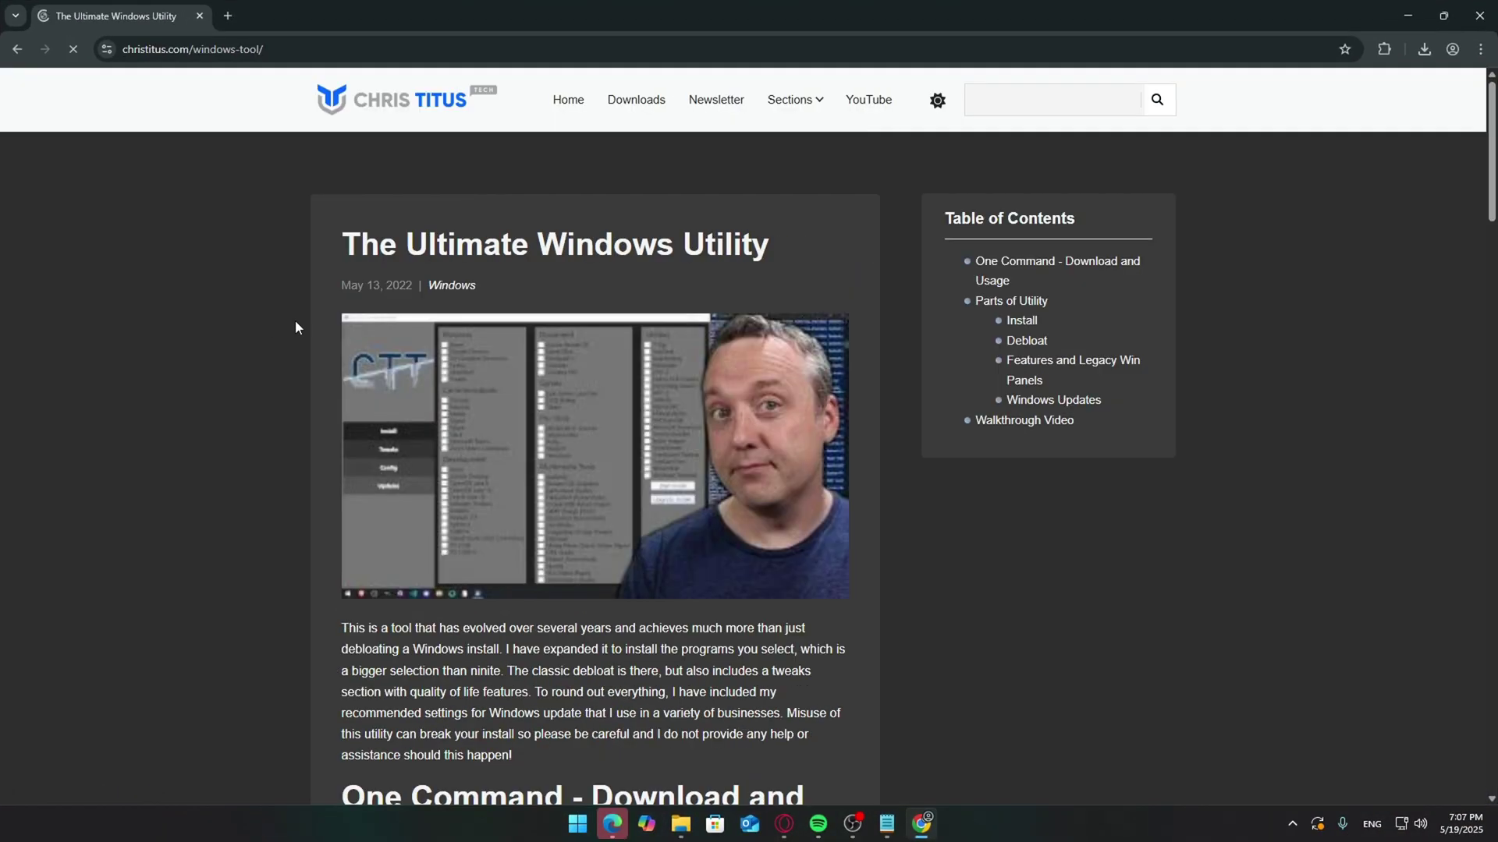
Step: Scroll to the One Command section and search Windows for 'powershell'
scroll(605, 334, down, 8)
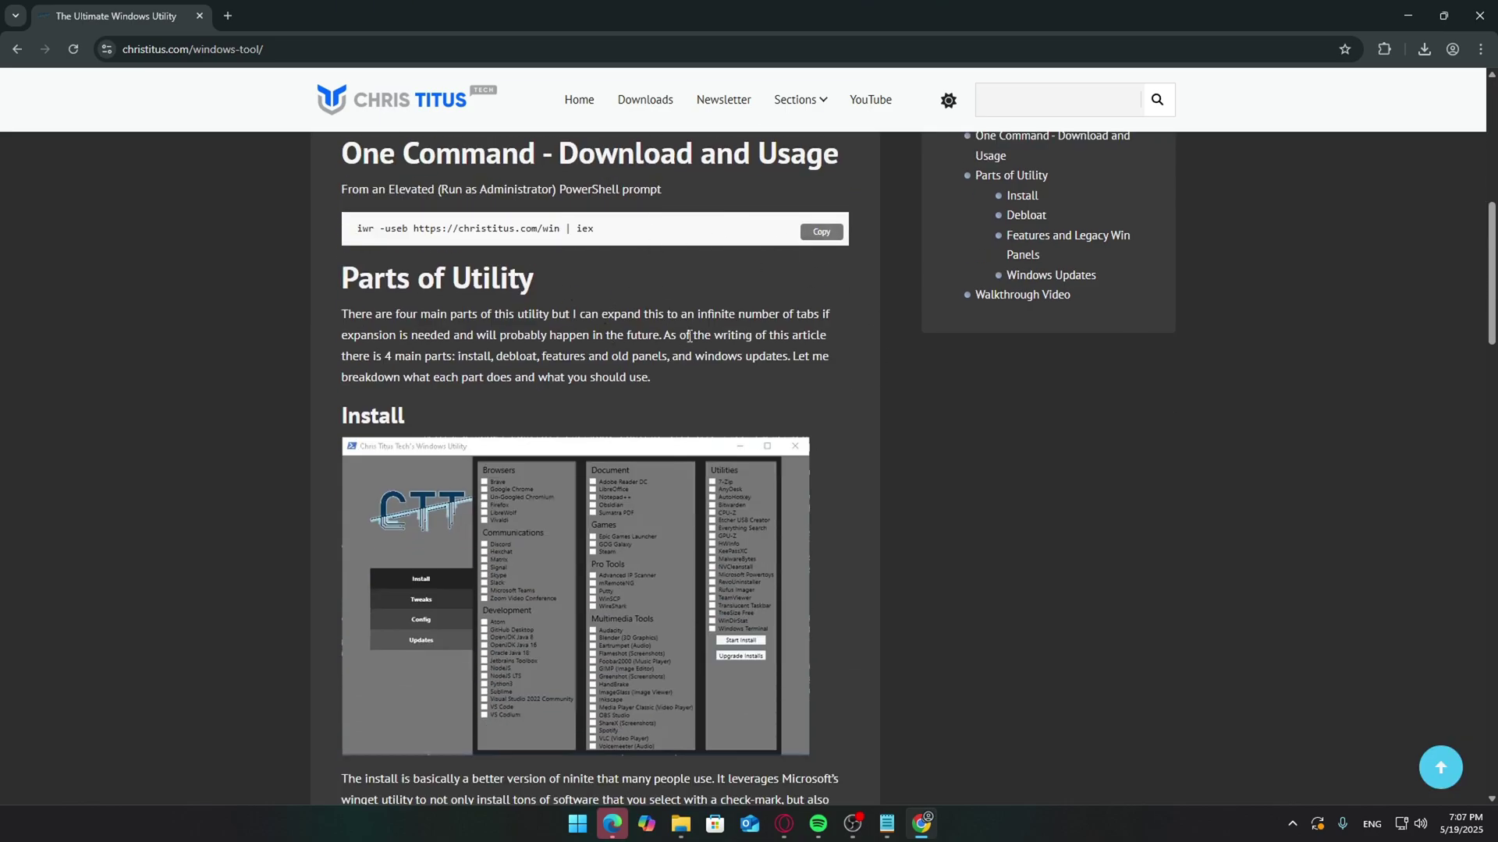
key(super)
text(power)
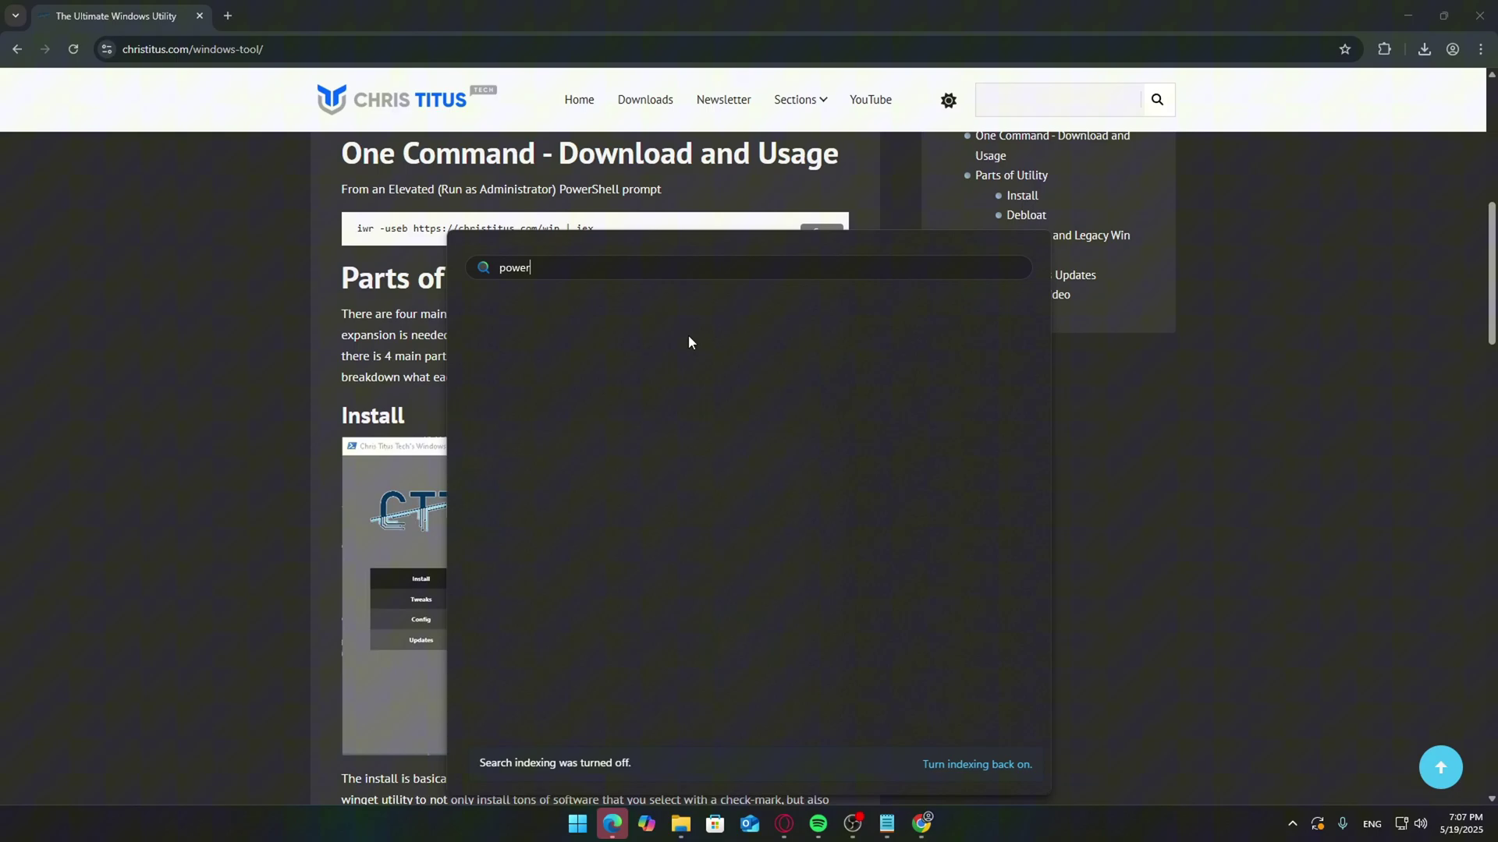
text(sh)
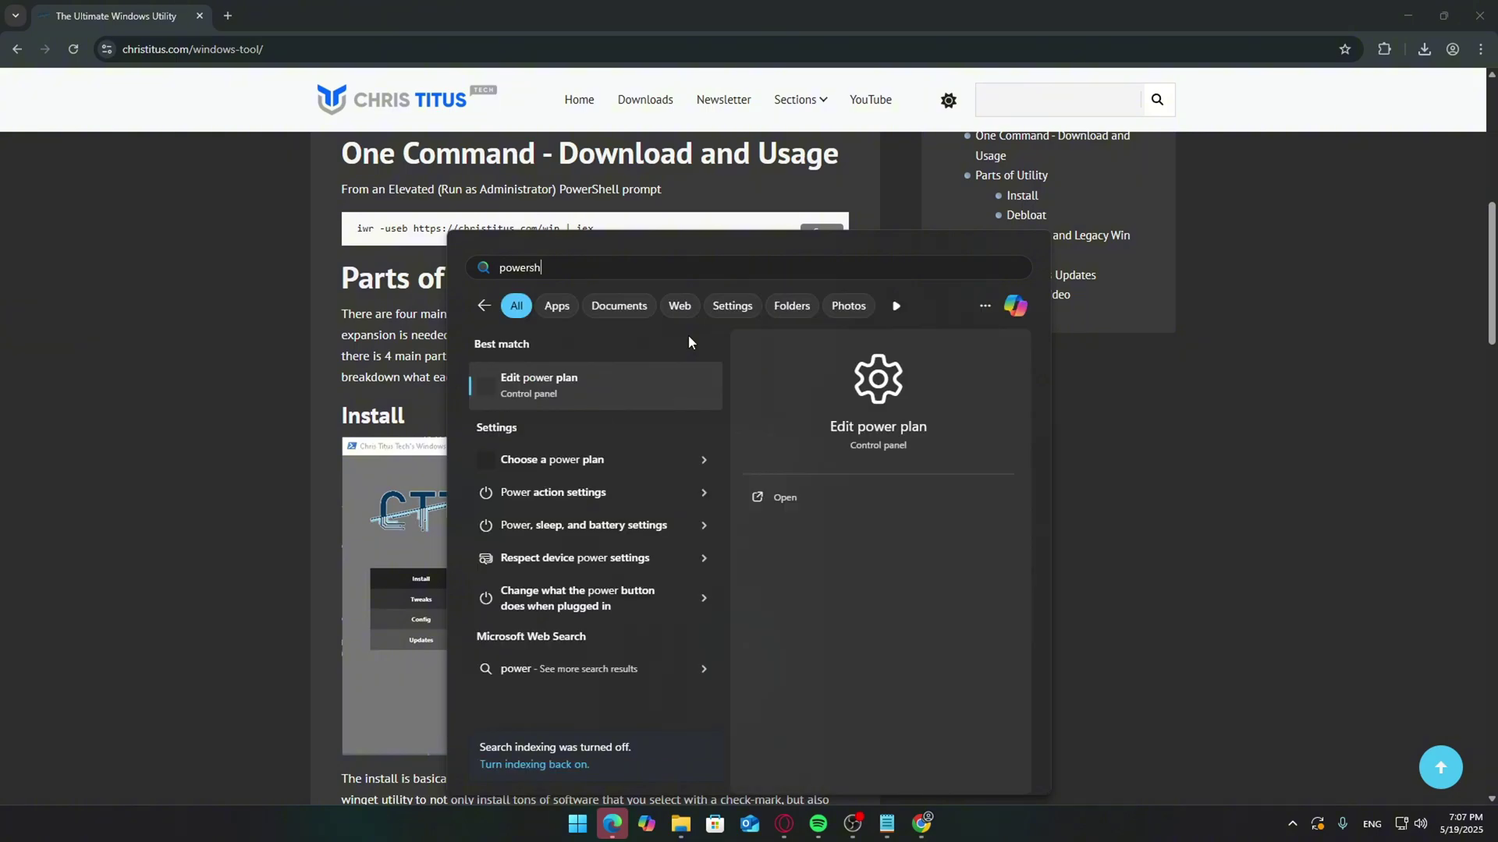
text(e;)
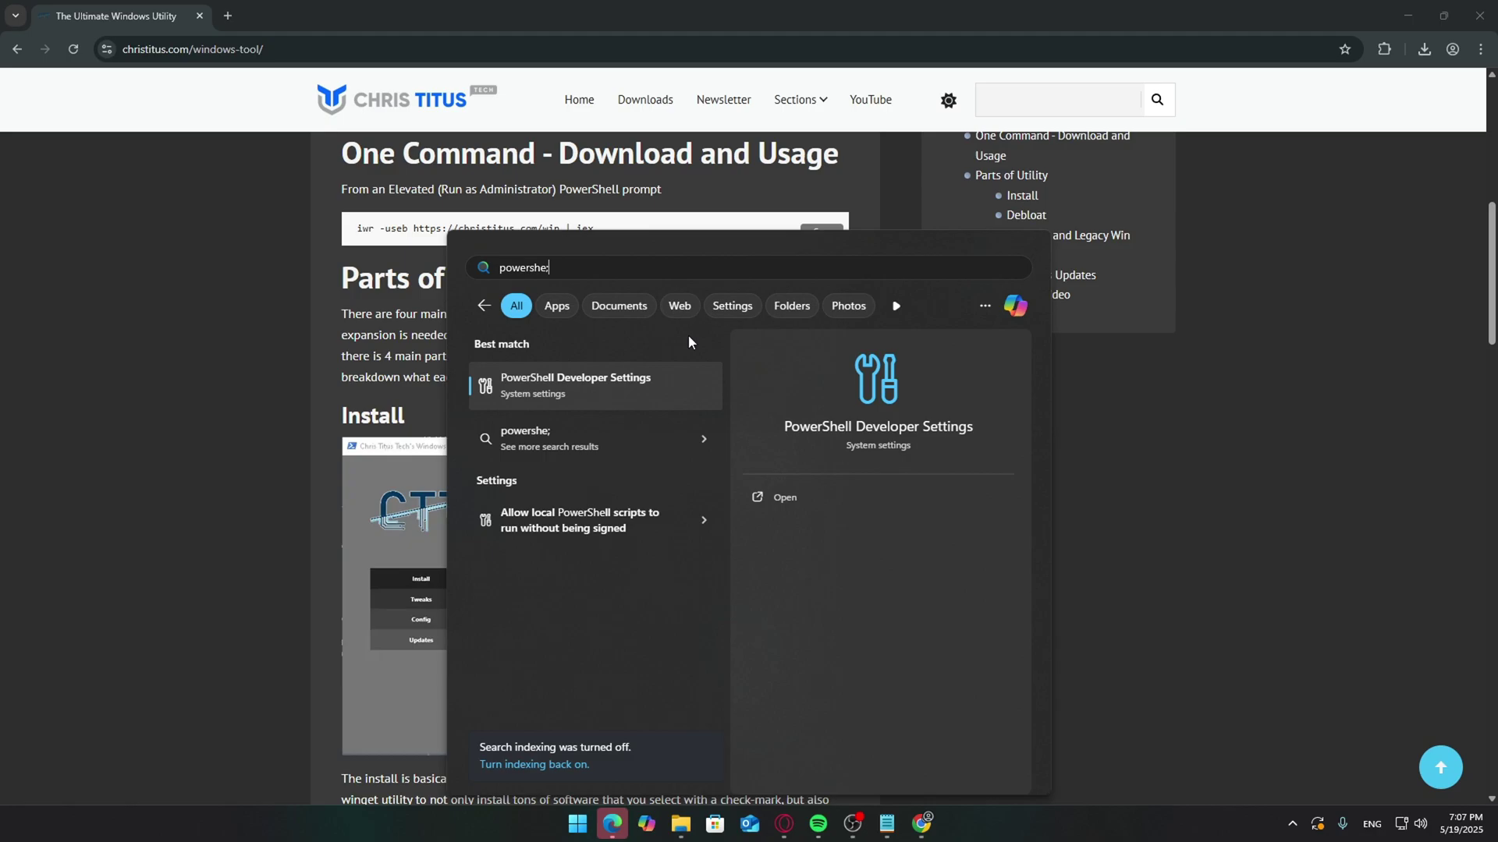
key(BackSpace)
text(ll)
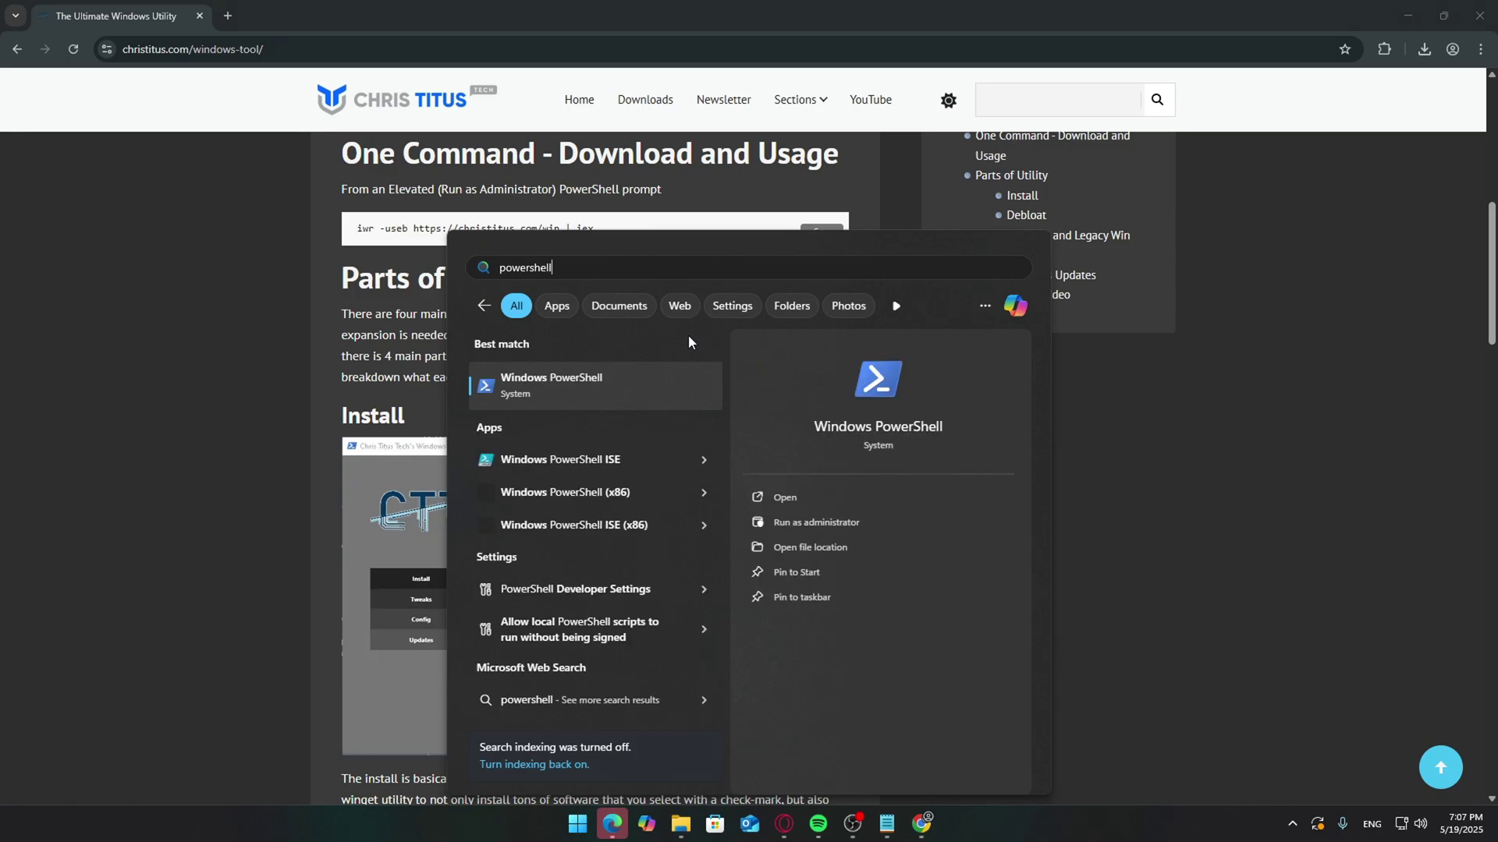
Step: Start Windows PowerShell and run irm christitus.com/win | iex to launch the utility
key(Return)
scroll(1315, 119, down, 1)
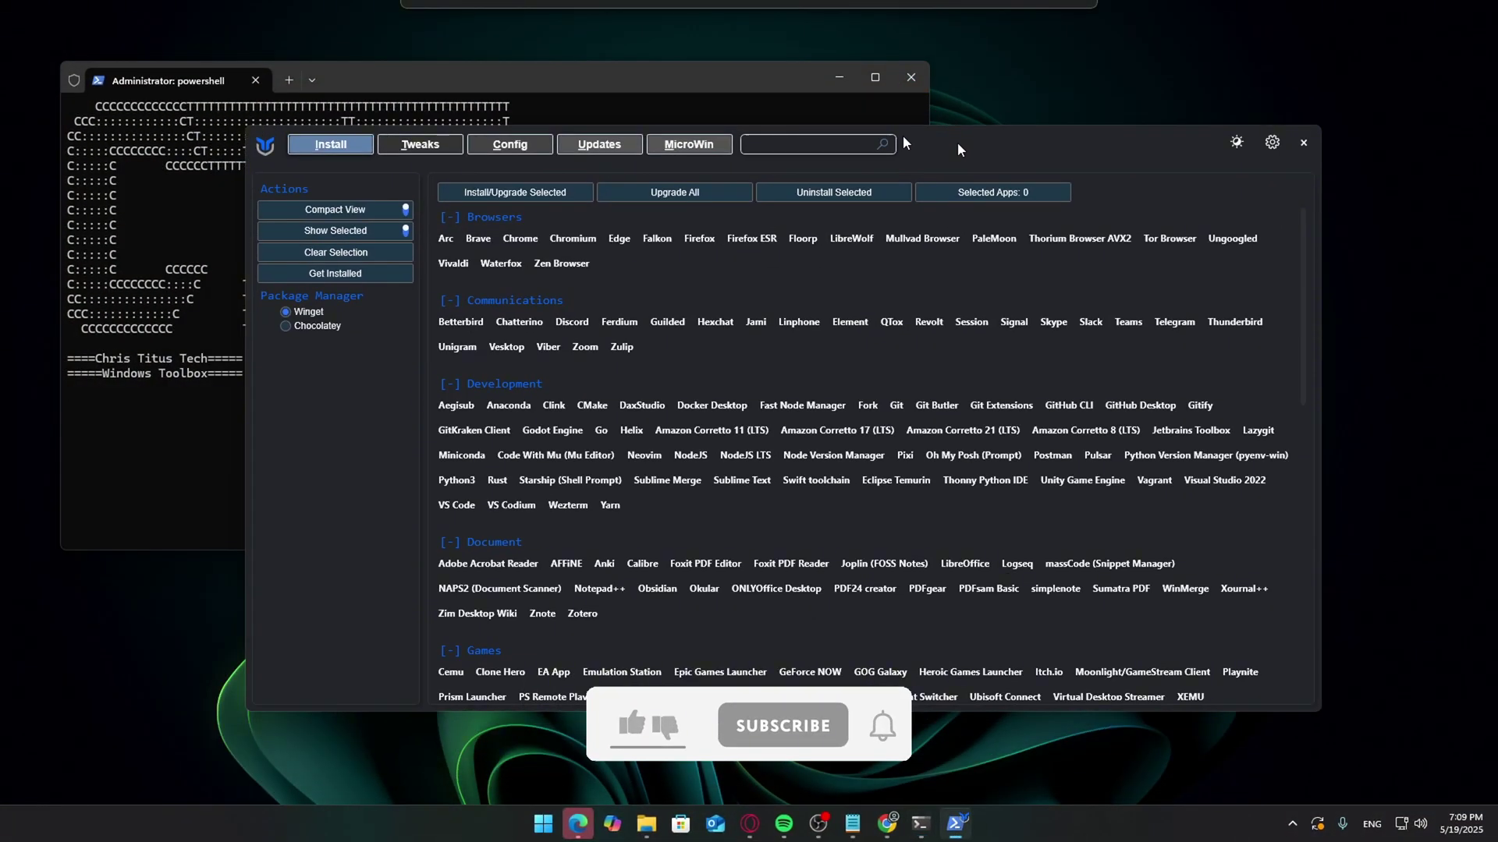
click(852, 108)
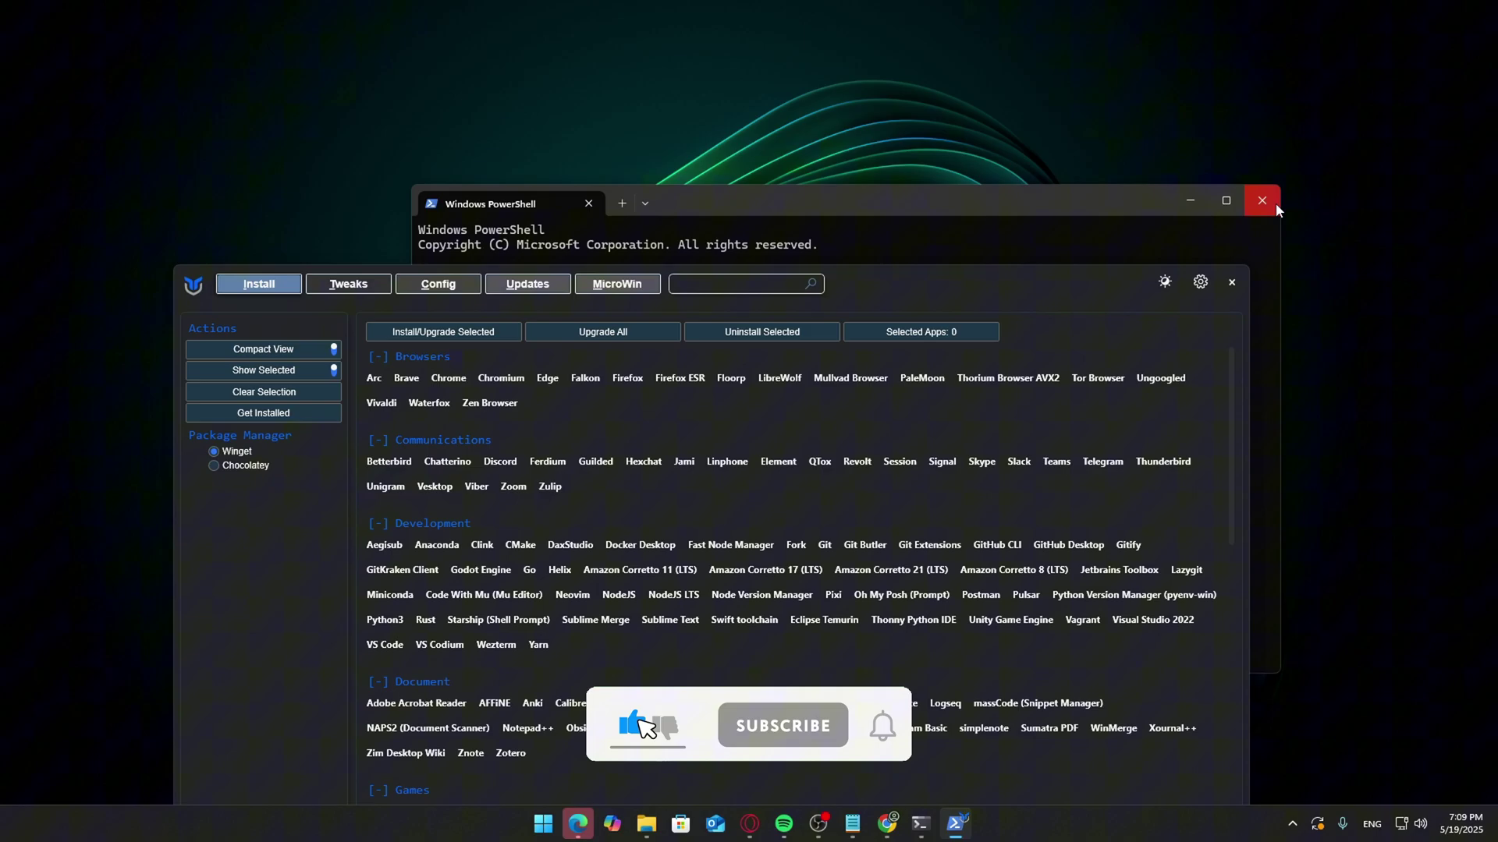
Step: On the Tweaks tab, select the Standard recommended tweaks after briefly previewing Minimal
drag(1042, 284, 1093, 145)
click(388, 147)
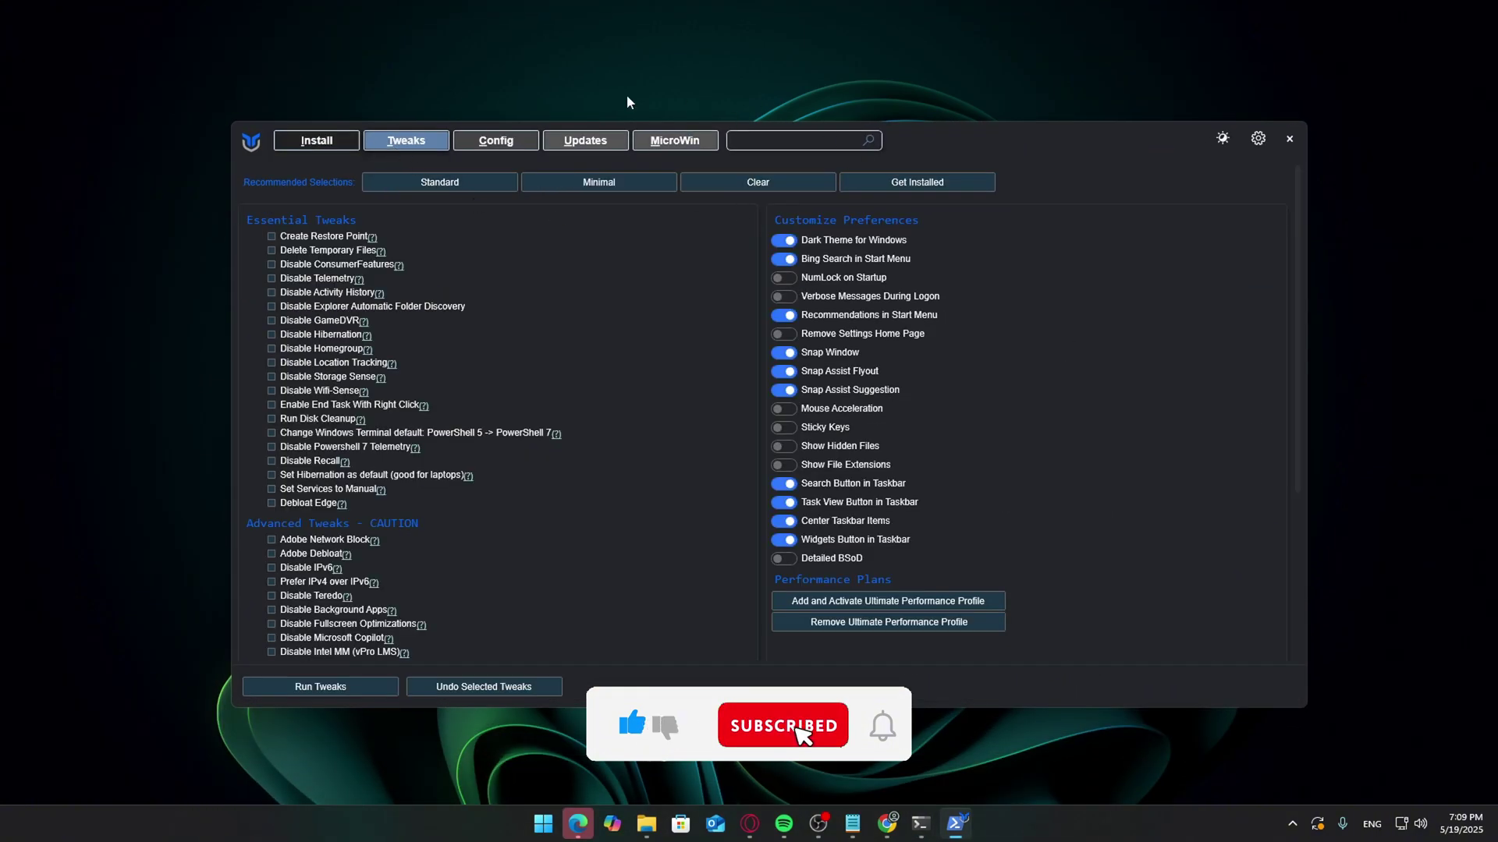
click(459, 180)
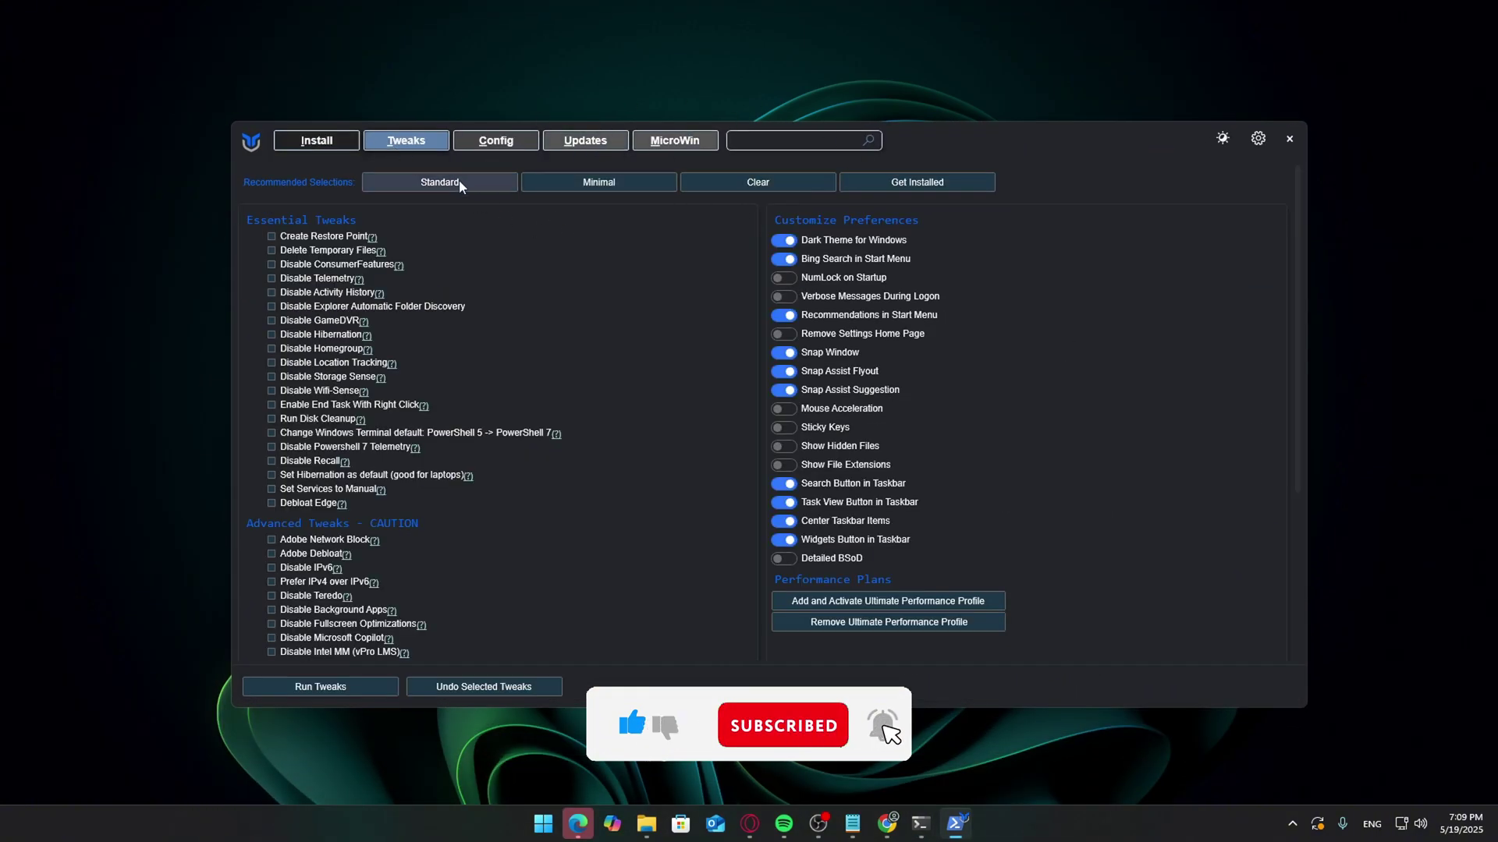
click(542, 184)
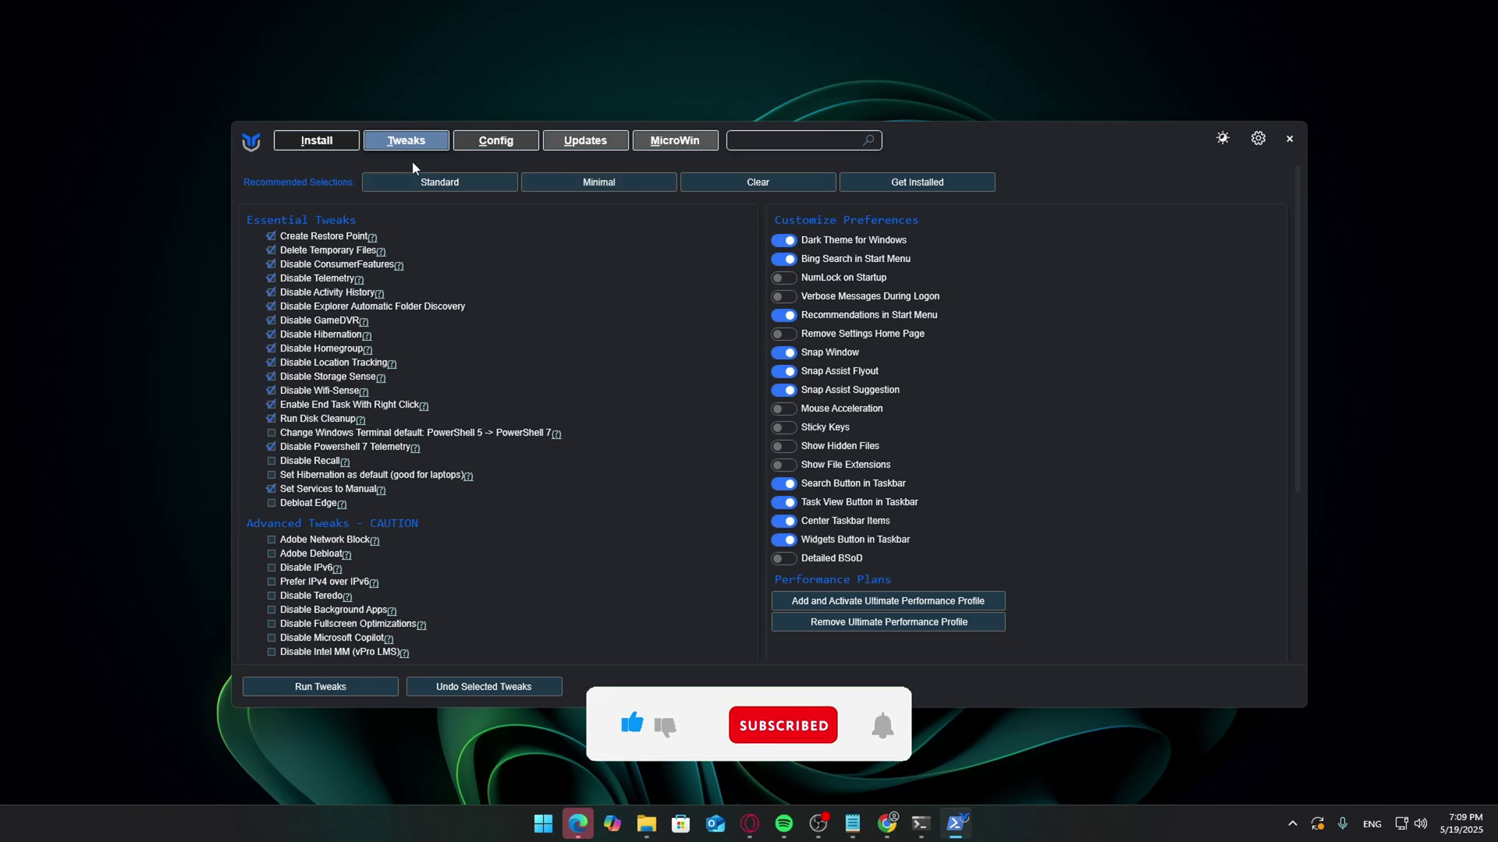
click(633, 183)
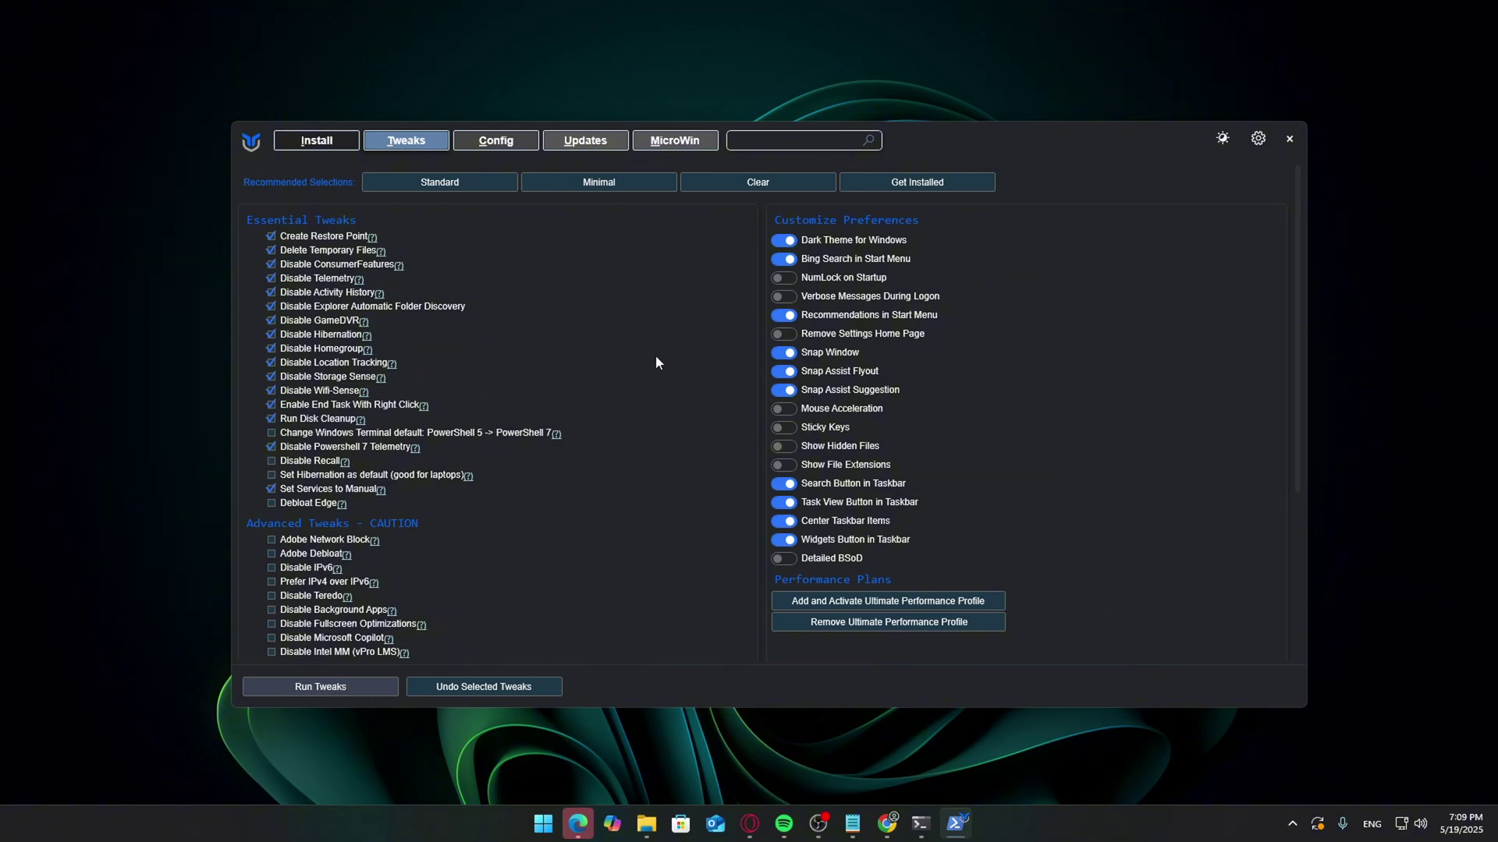
Step: Wait for the tweak console to report 'Tweaks are Finished', then move it aside and minimize it
click(920, 823)
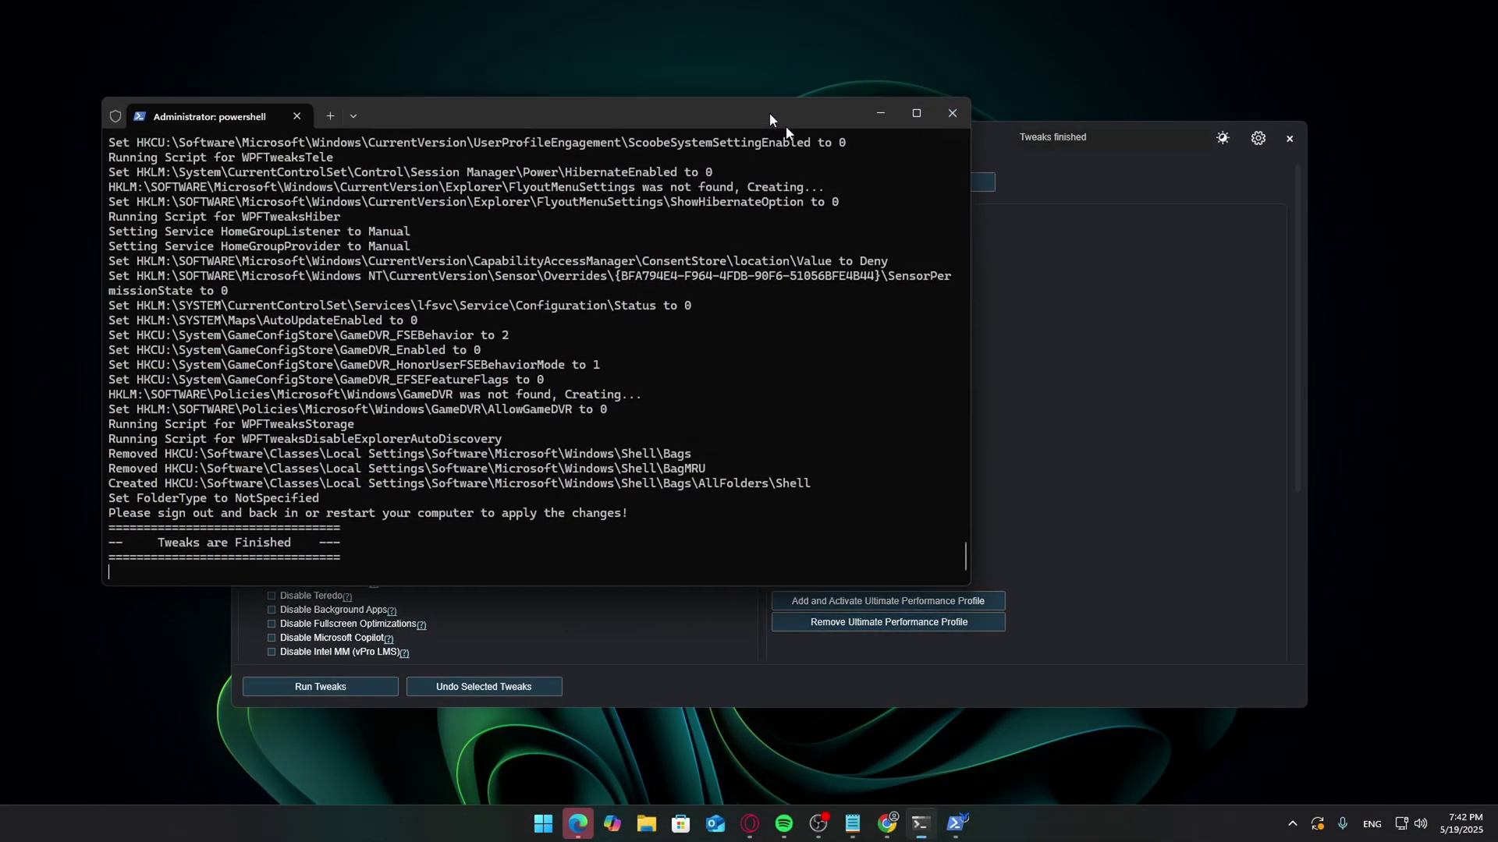
drag(769, 78, 1192, 223)
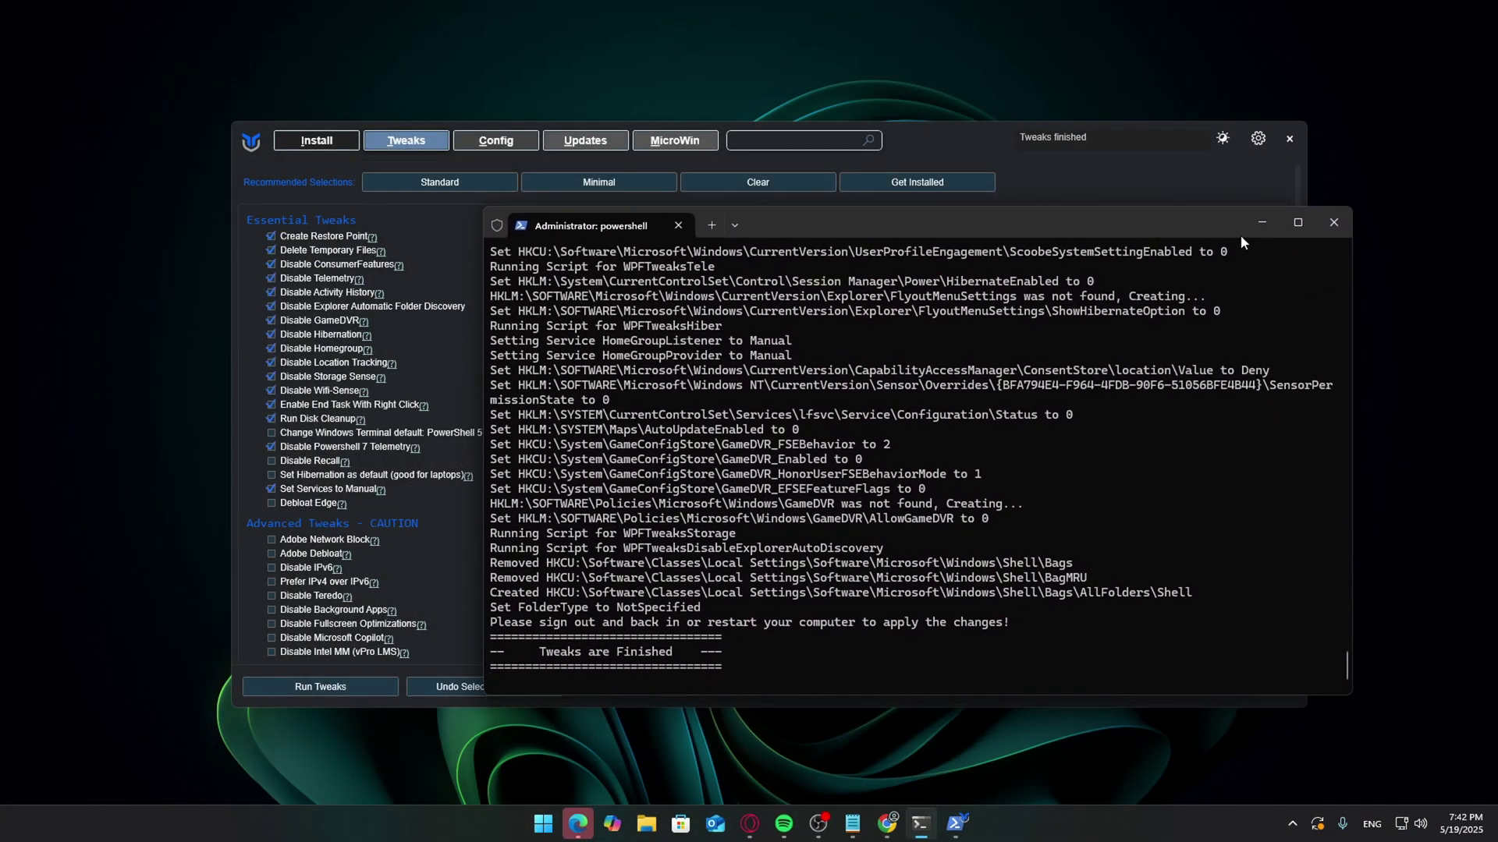
click(1261, 223)
click(593, 148)
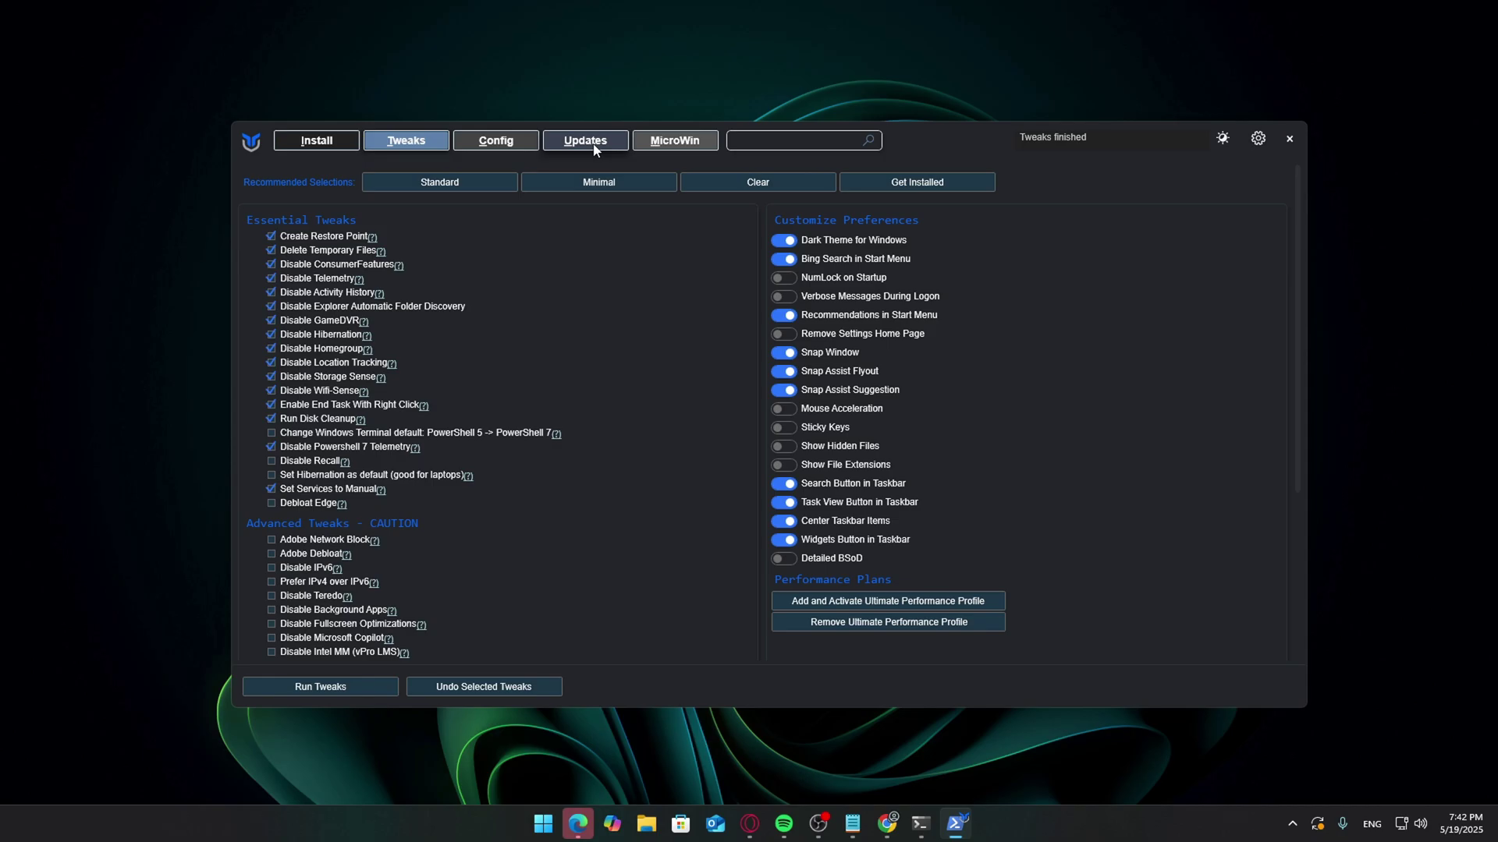
Step: Apply the Security Settings update configuration on the Updates tab and confirm with OK
click(592, 148)
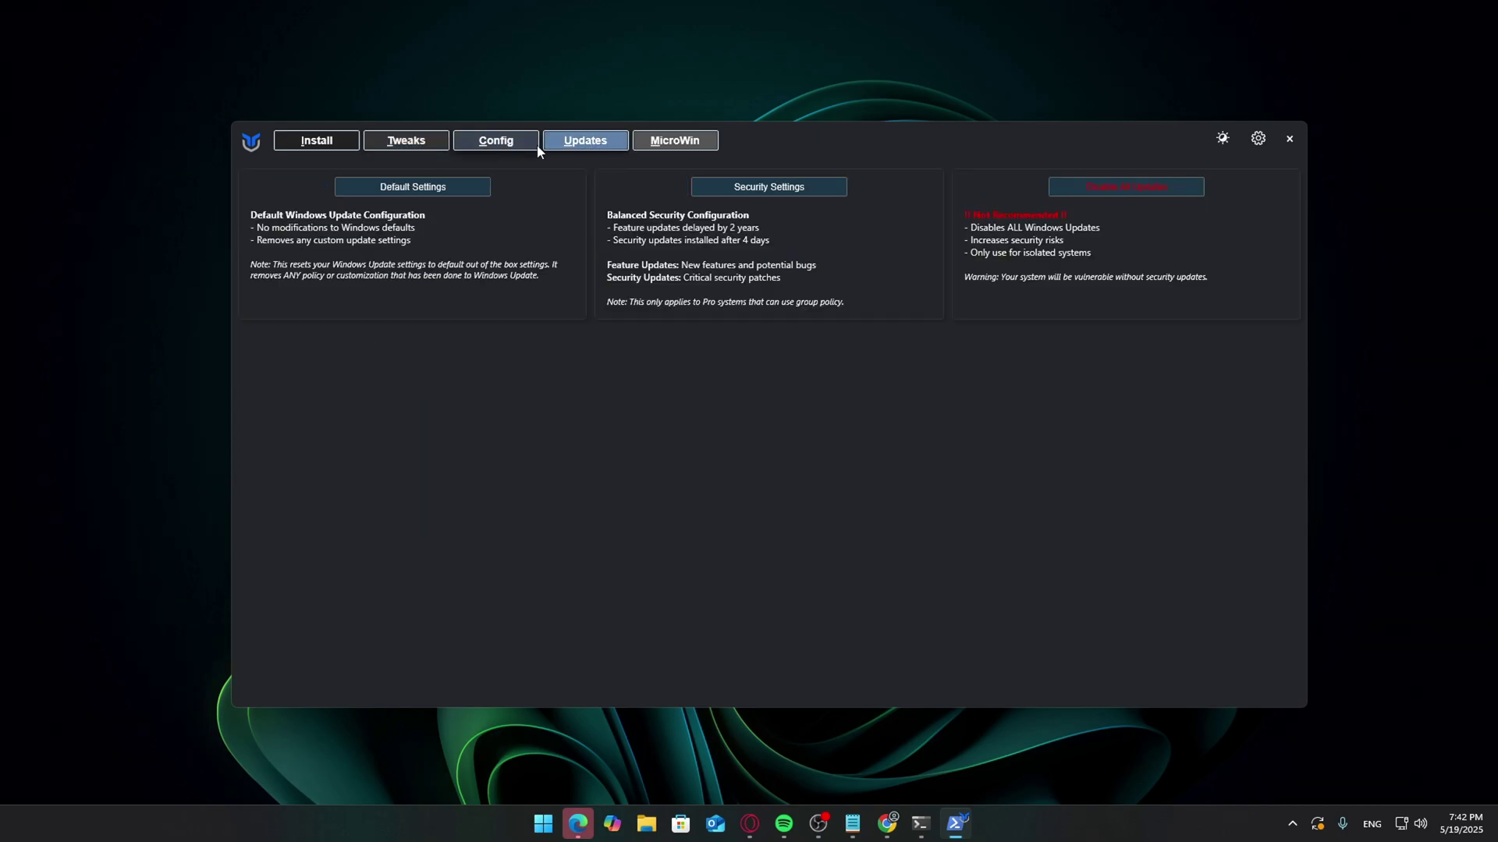
click(807, 189)
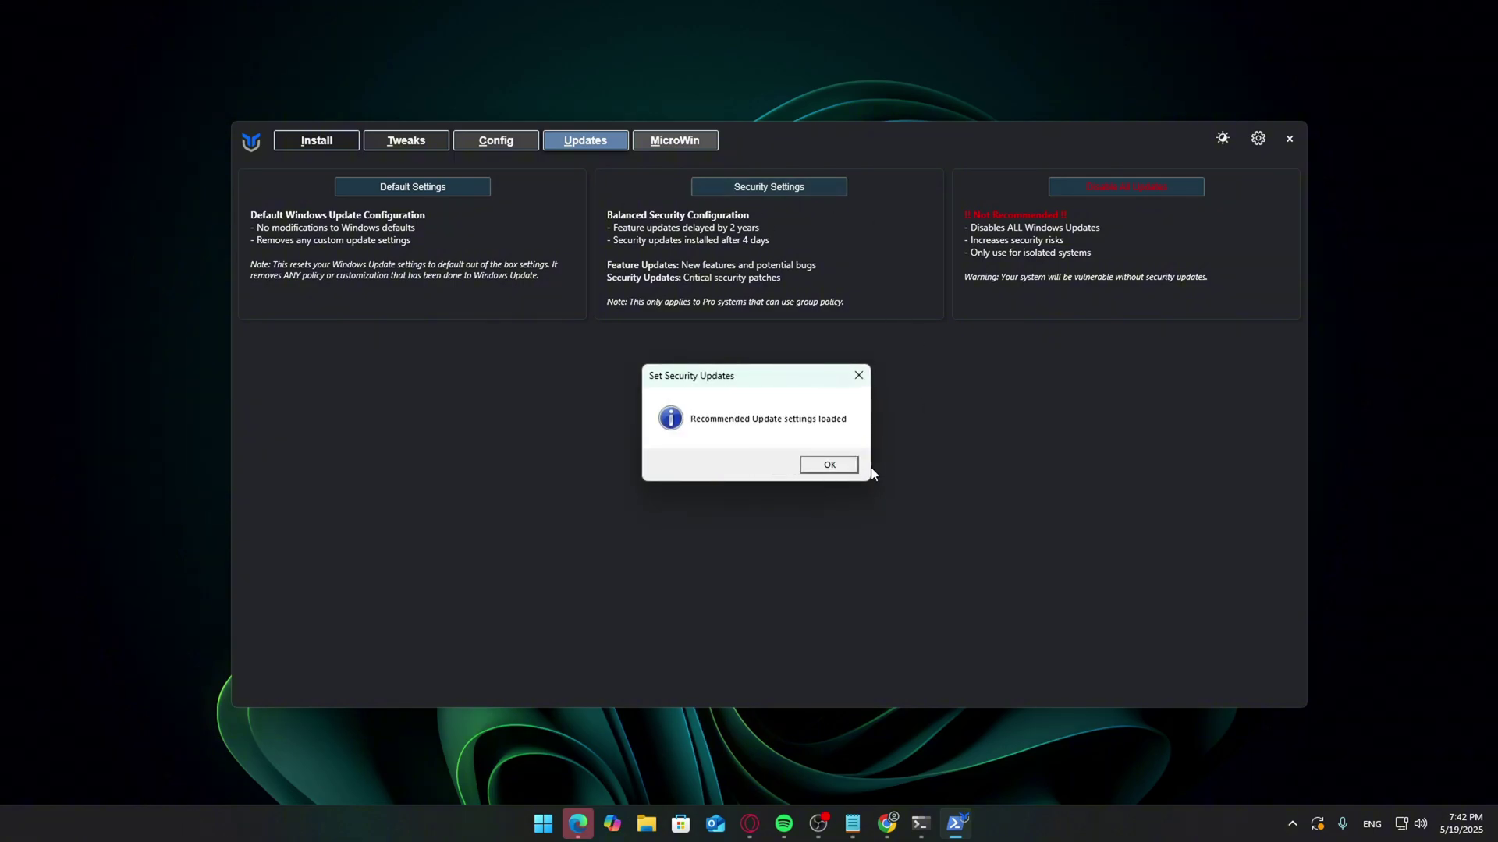
click(829, 465)
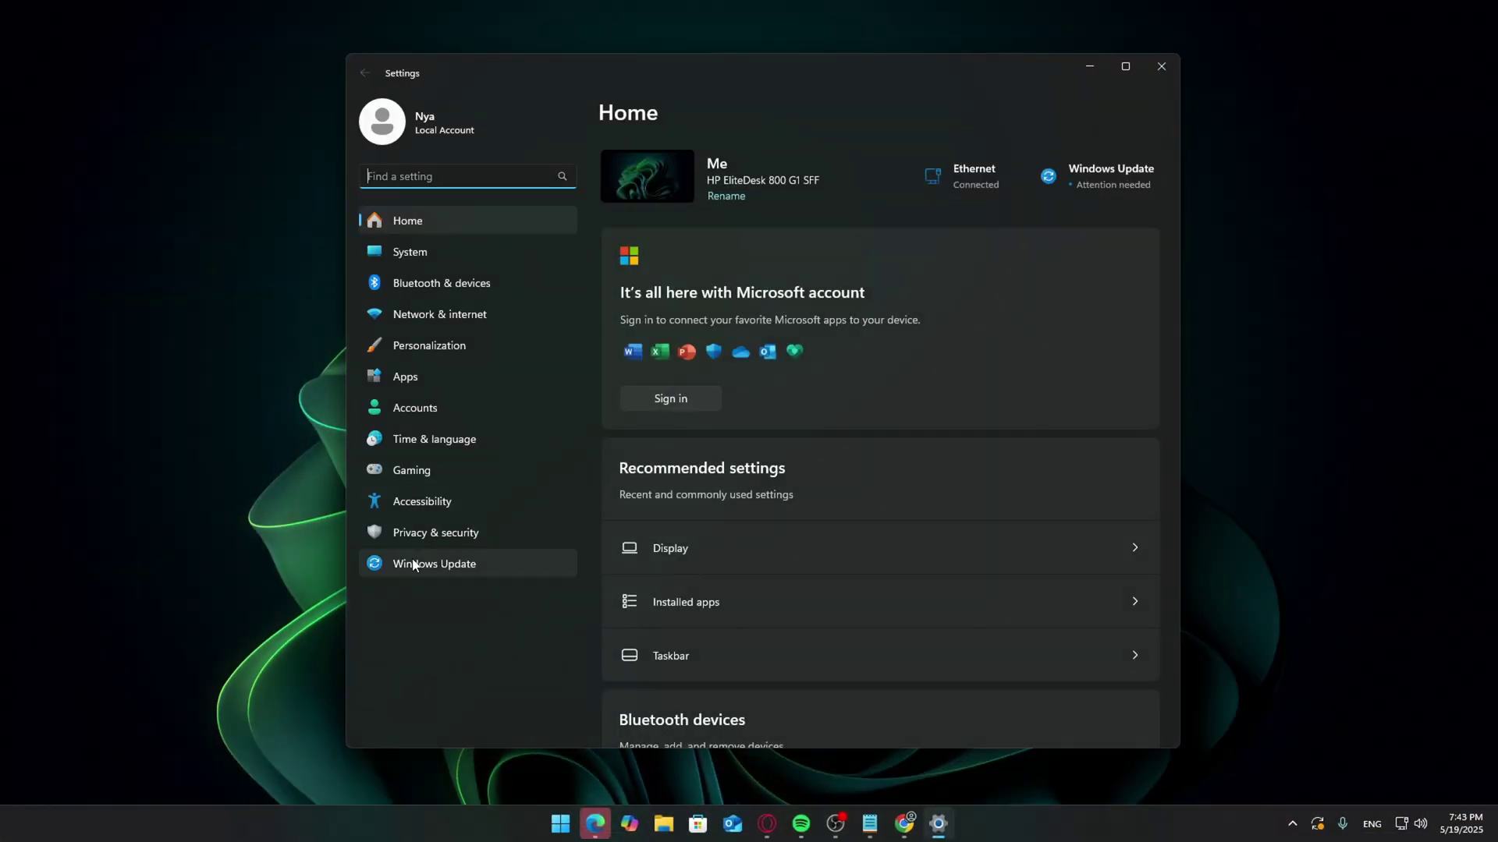
Step: Open Apps > Installed apps and uninstall Copilot, confirming the prompt
click(424, 368)
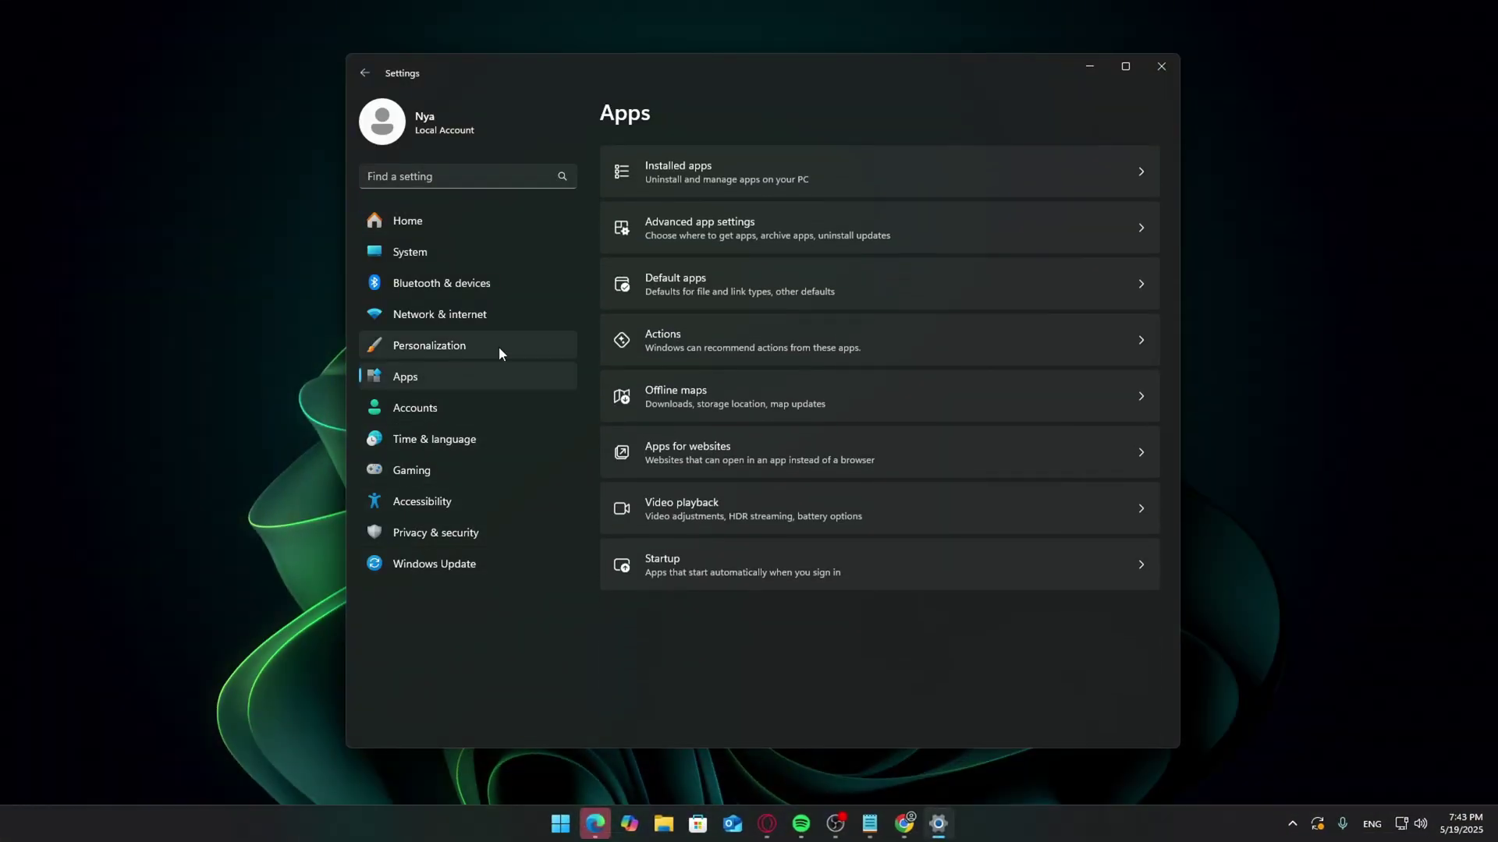
click(769, 187)
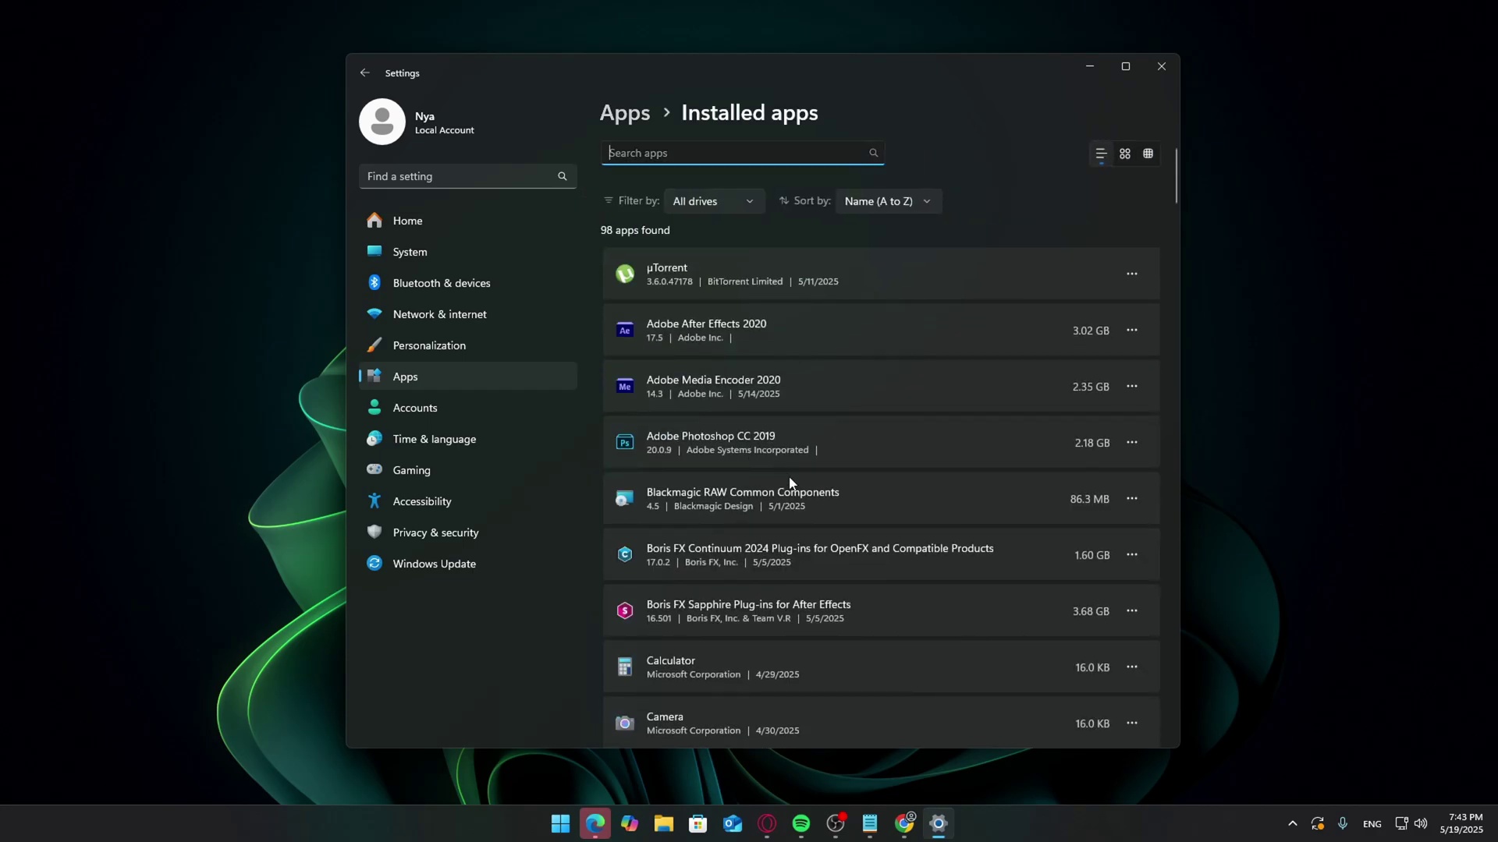
scroll(809, 510, down, 3)
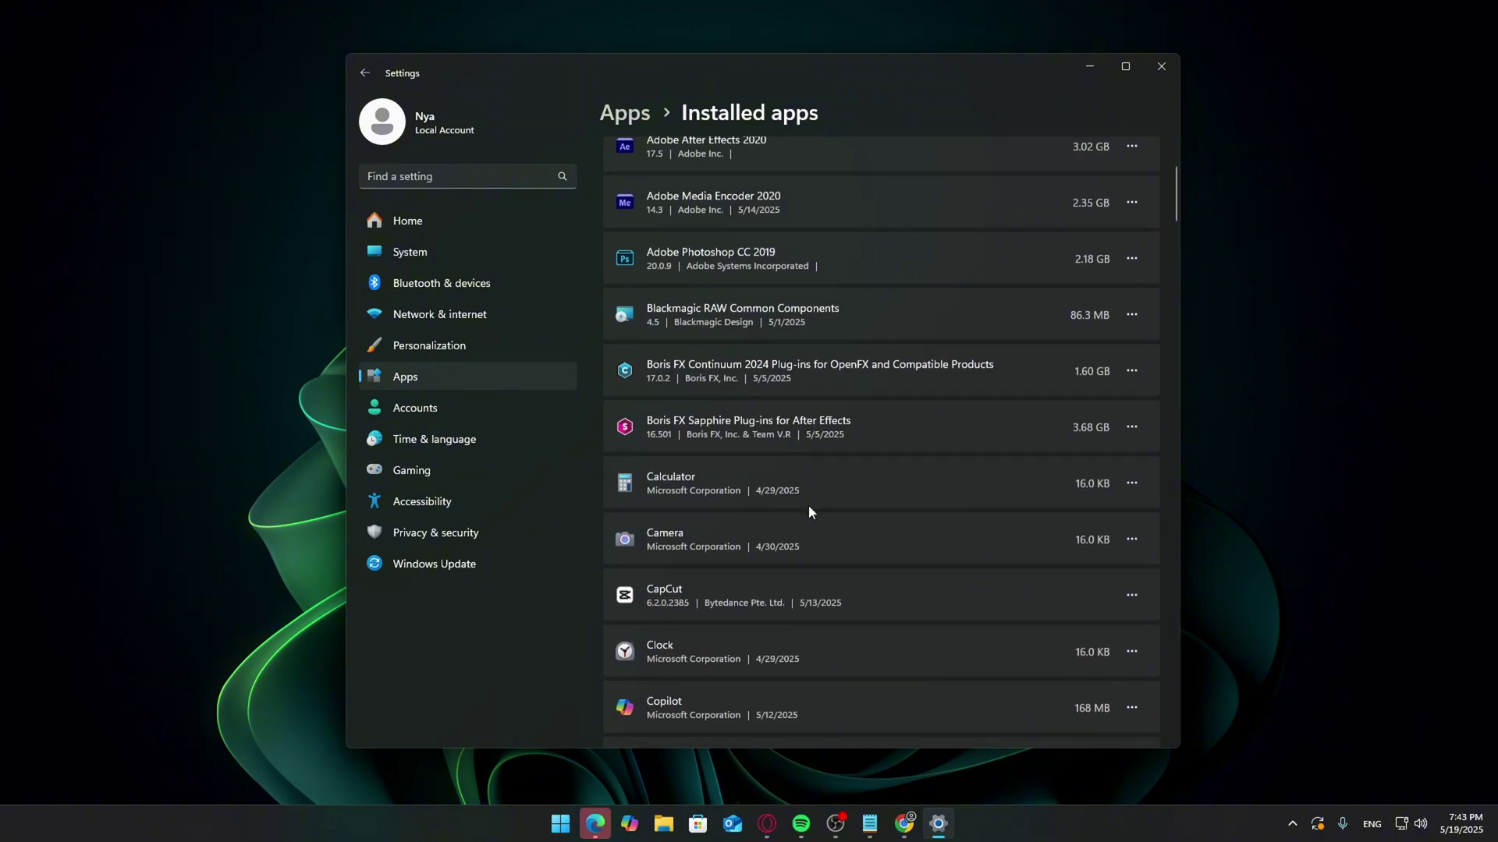
click(1123, 706)
click(1022, 671)
click(1072, 661)
Step: Scroll to Feedback Hub further down the list and uninstall it as well
scroll(1070, 657, down, 3)
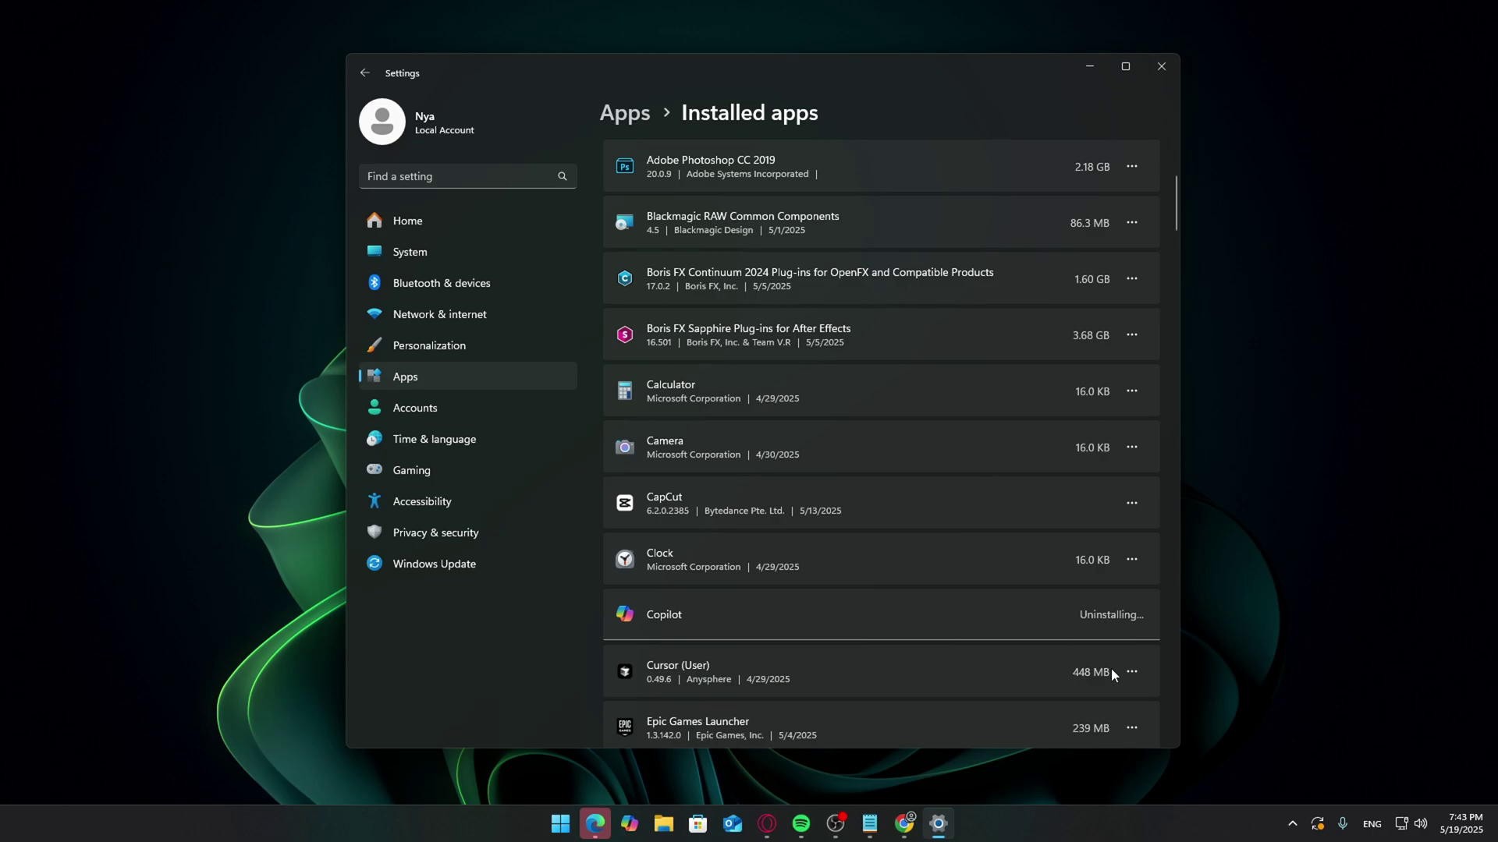
scroll(1111, 667, down, 3)
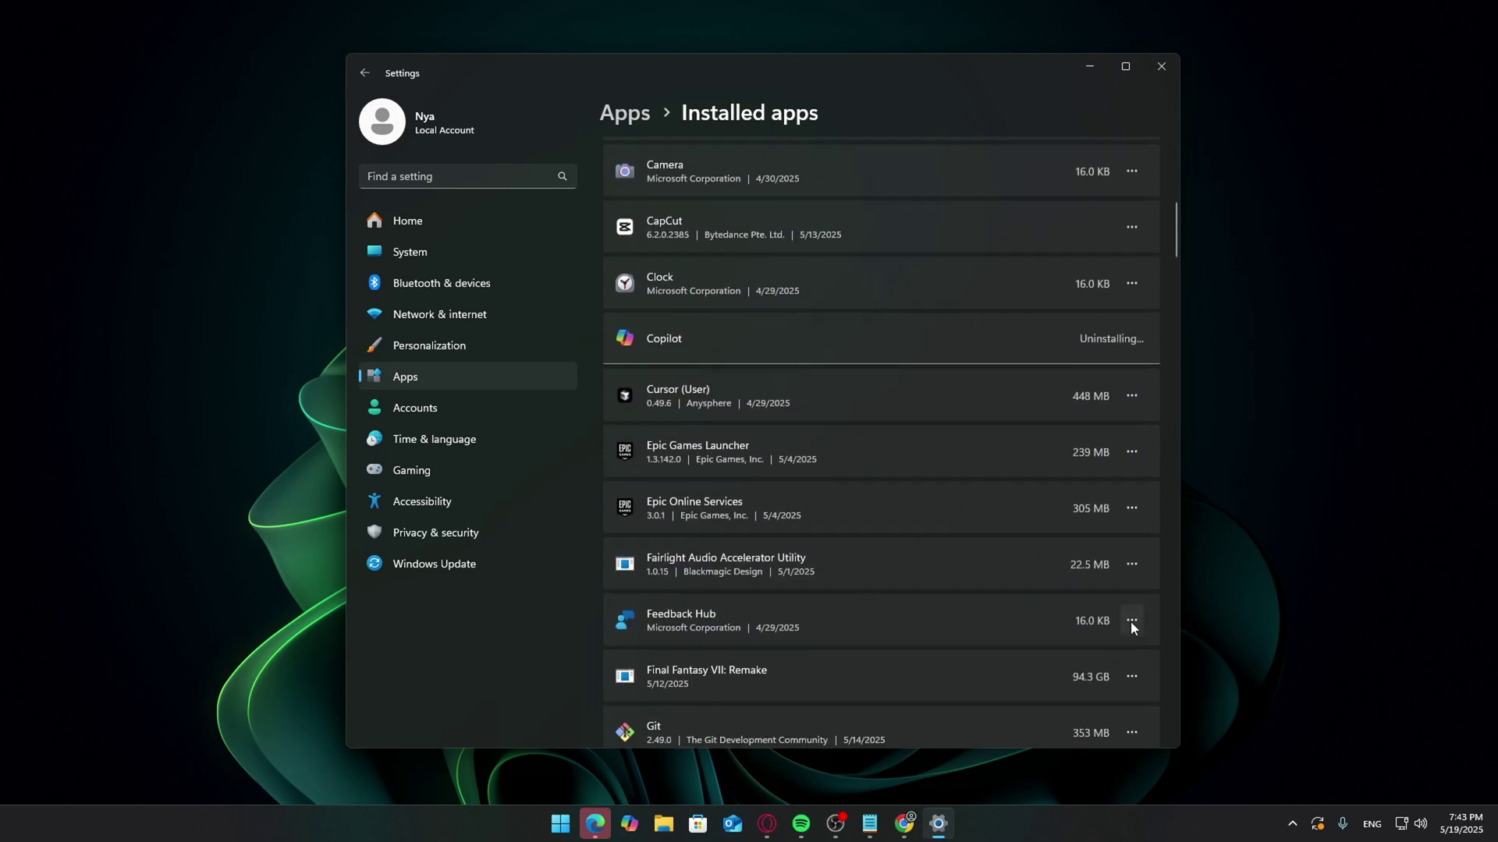
click(1131, 620)
click(1042, 702)
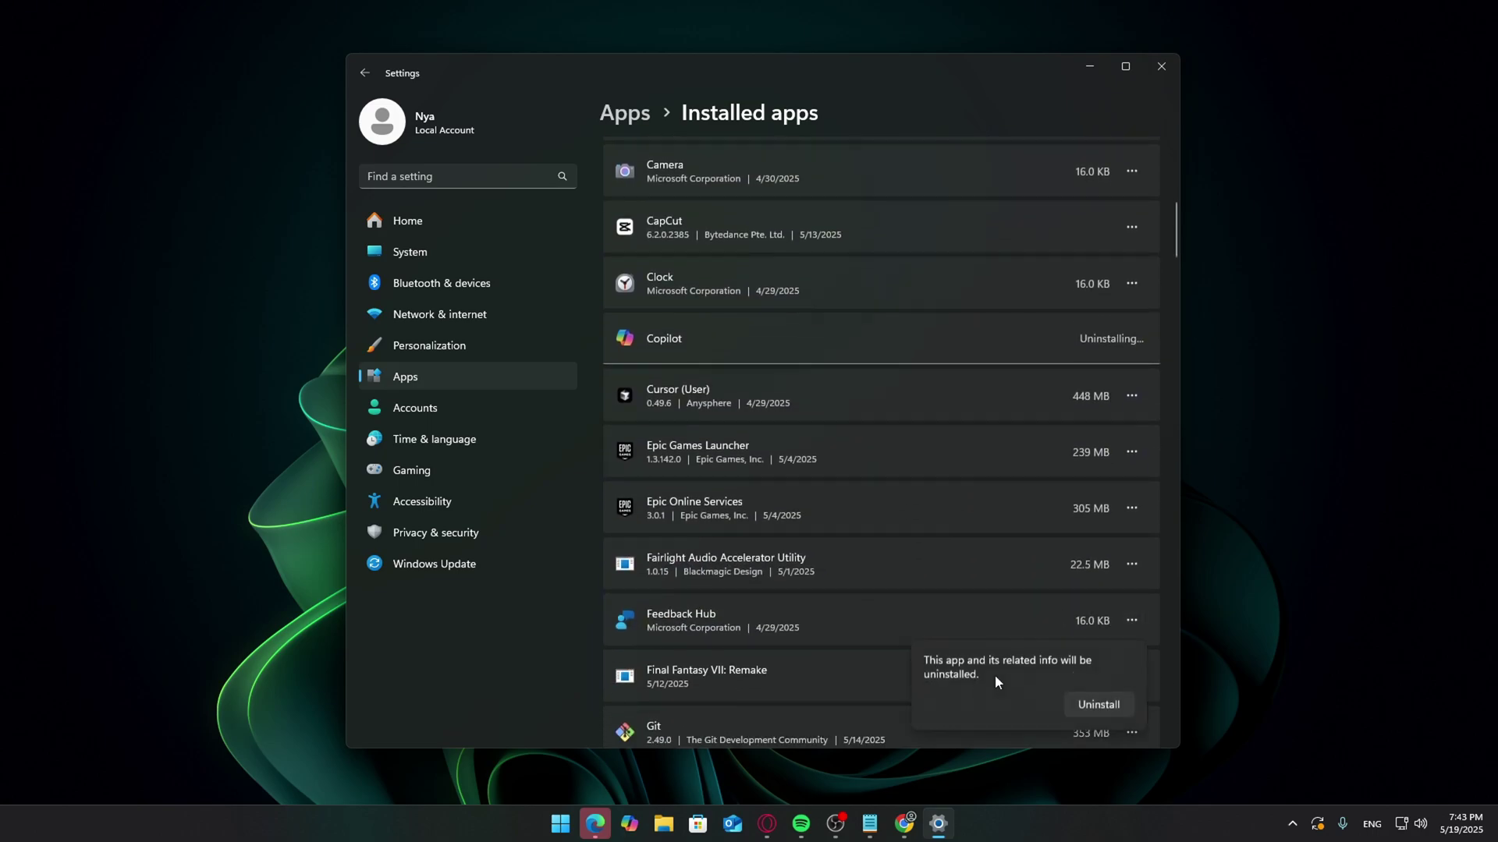
click(1100, 705)
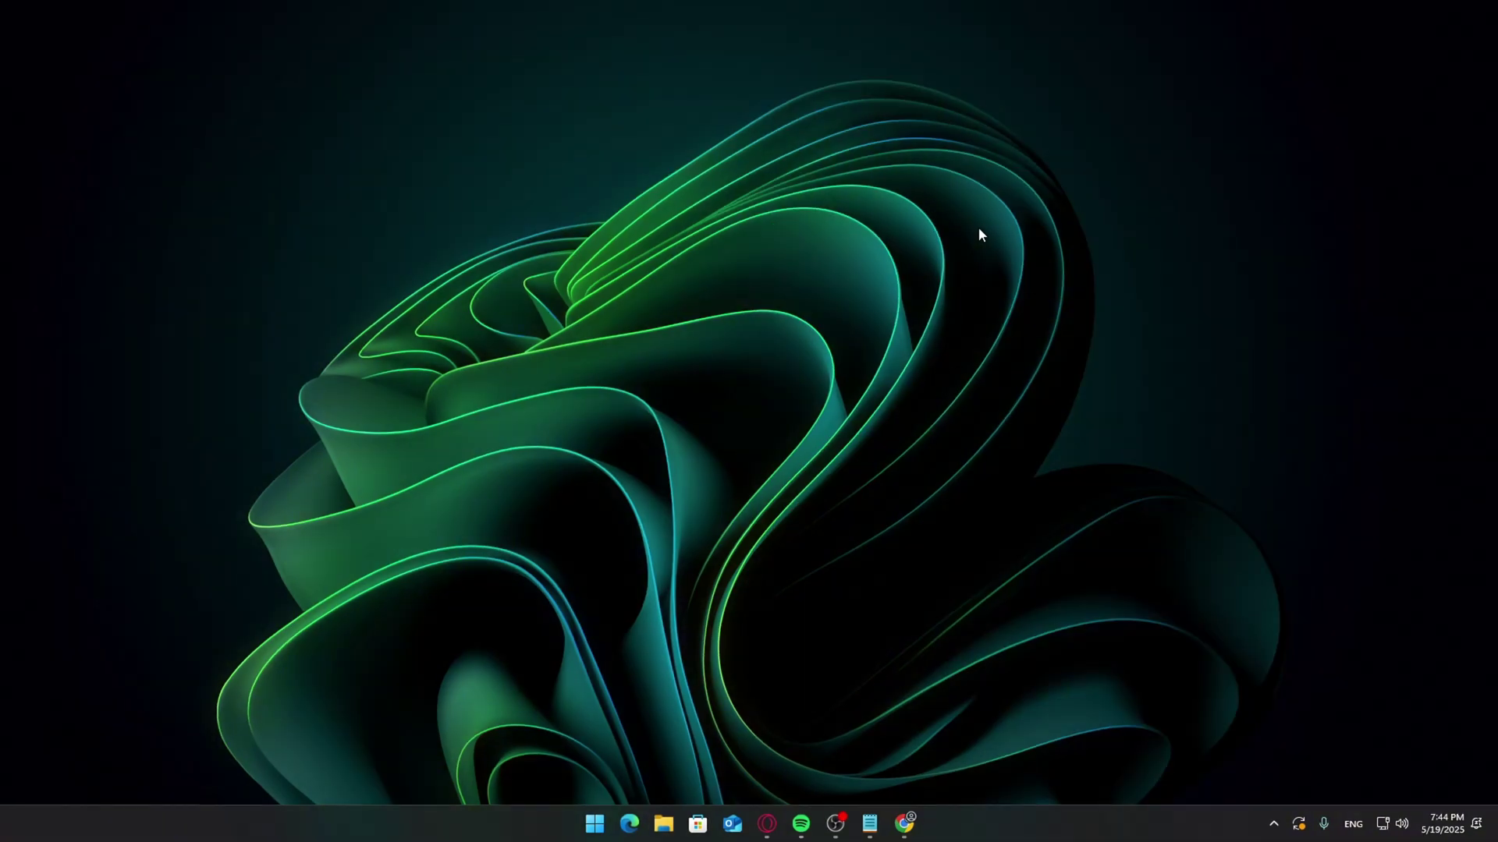
Step: Launch Task Scheduler from Start search and show the tasks in the Task Scheduler Library
key(super)
text(Task Scheduler)
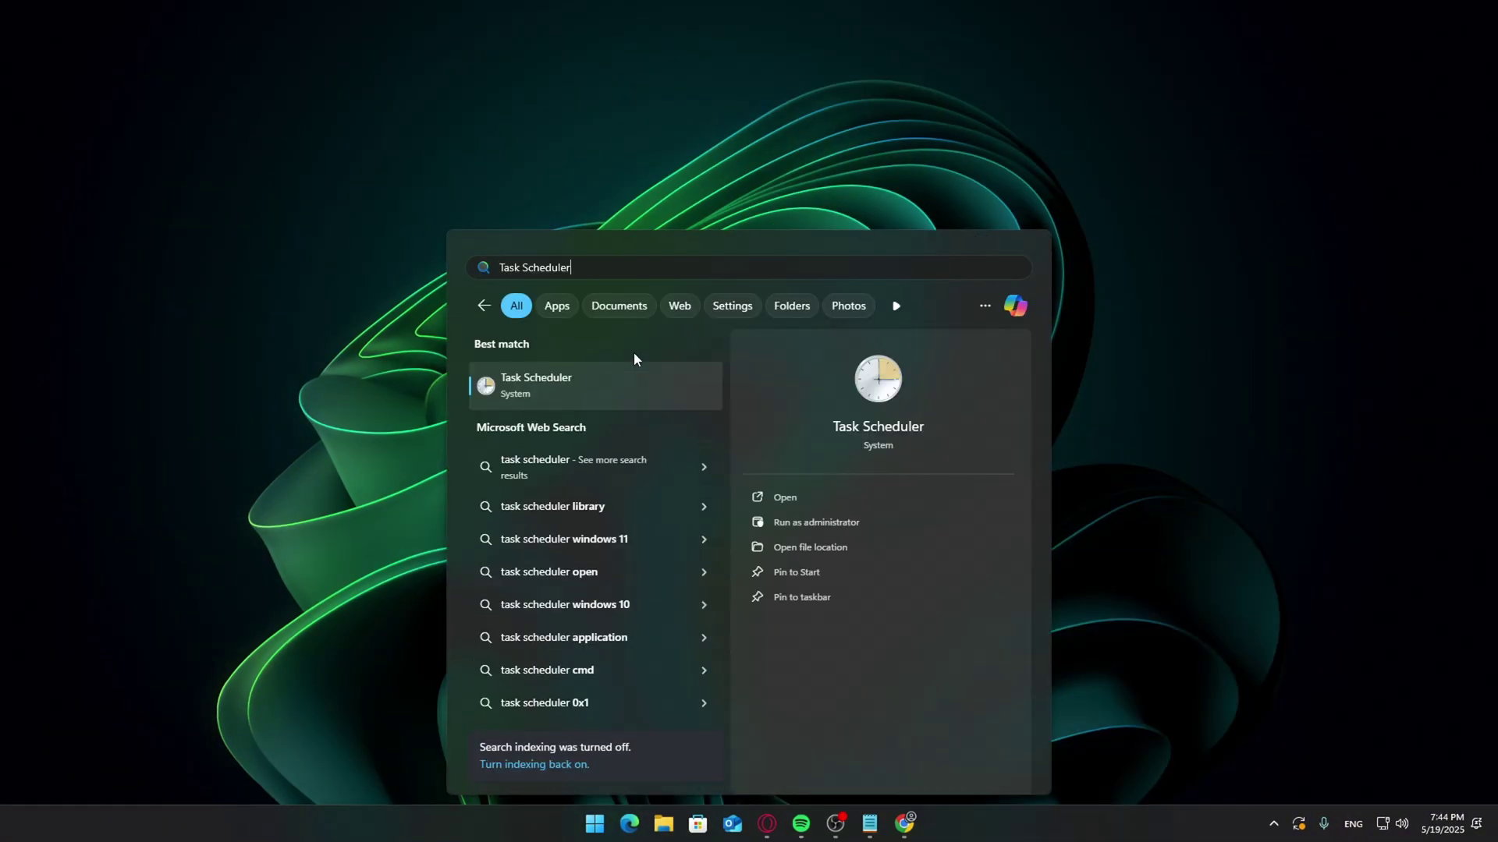
click(554, 386)
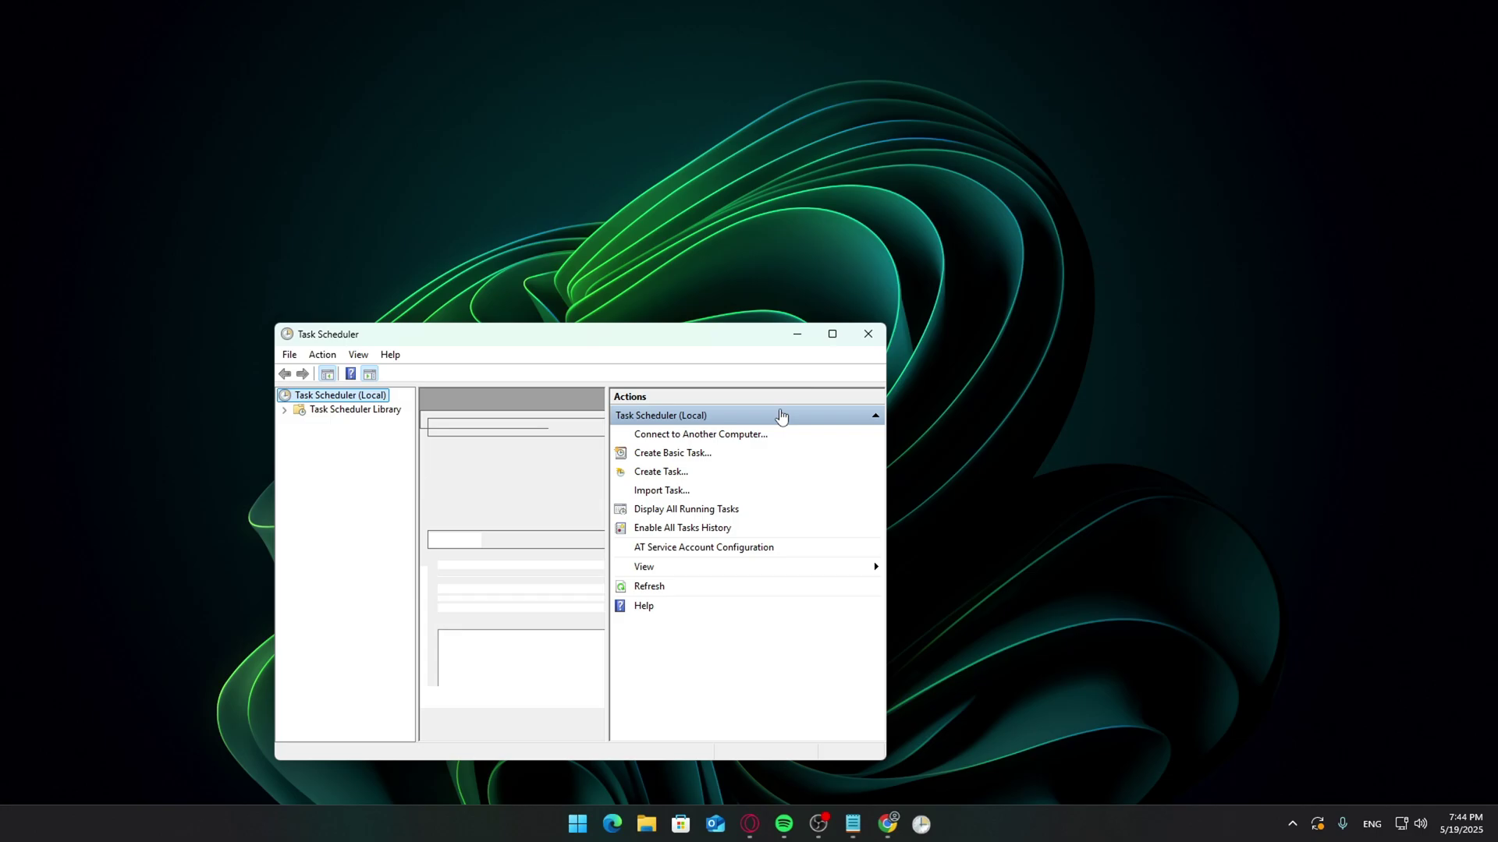
click(570, 288)
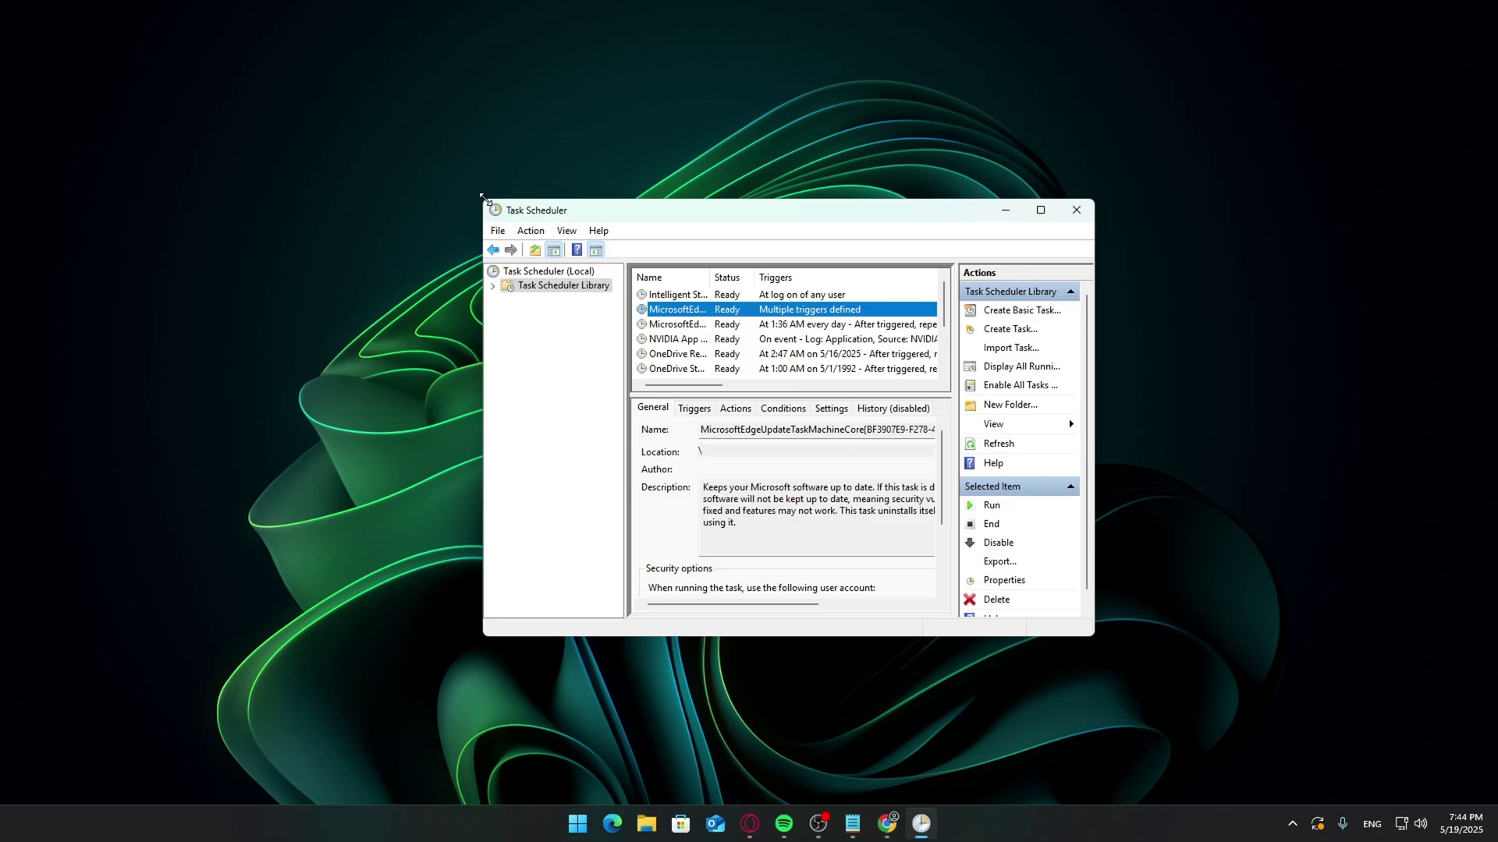
Step: Enlarge the window, widen the Name column, and disable both MicrosoftEdgeUpdate tasks
drag(480, 196, 218, 53)
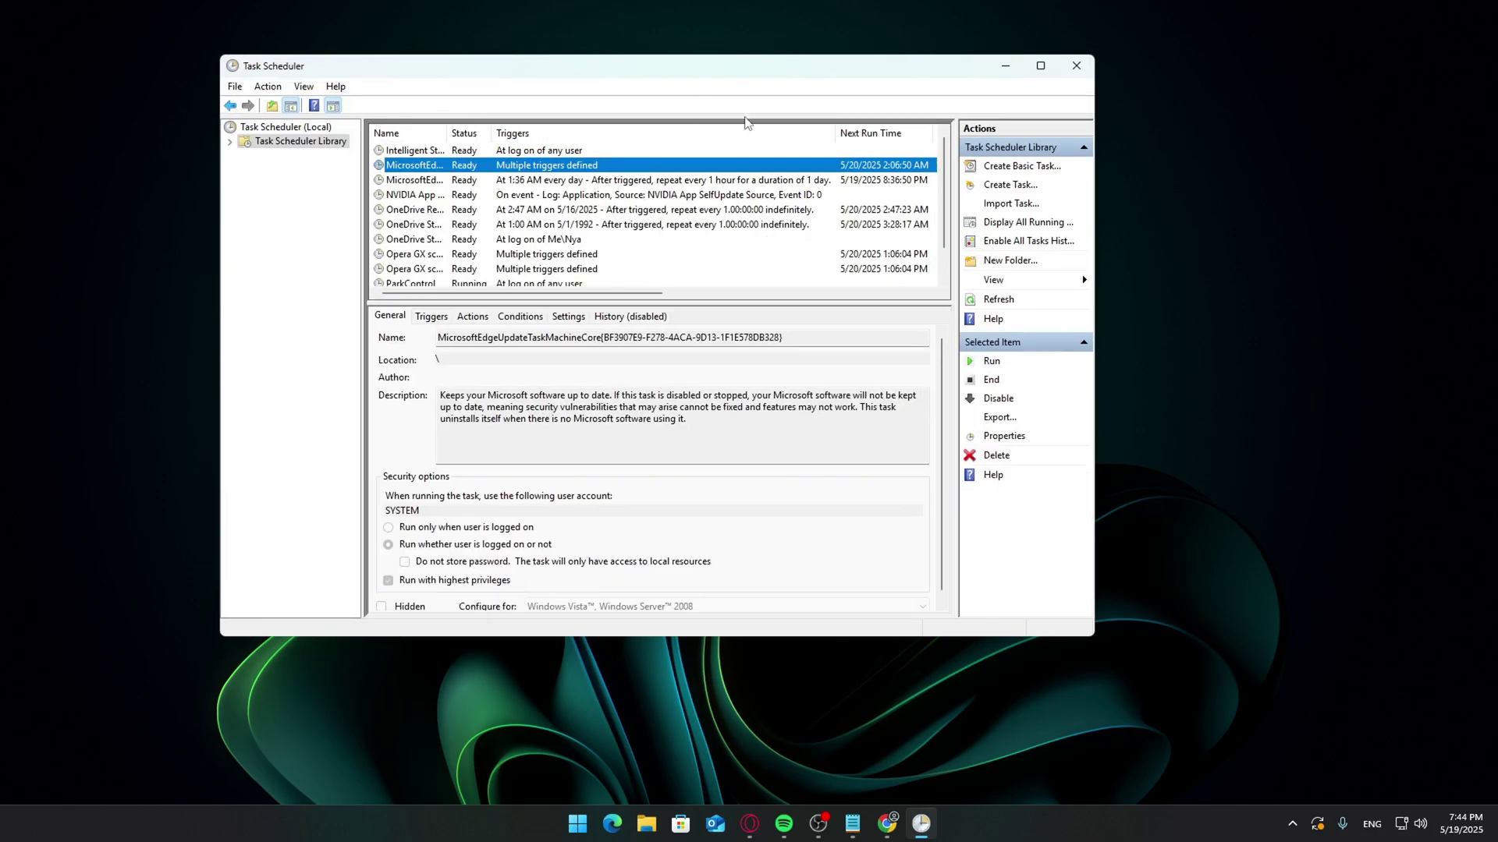
drag(763, 57, 872, 170)
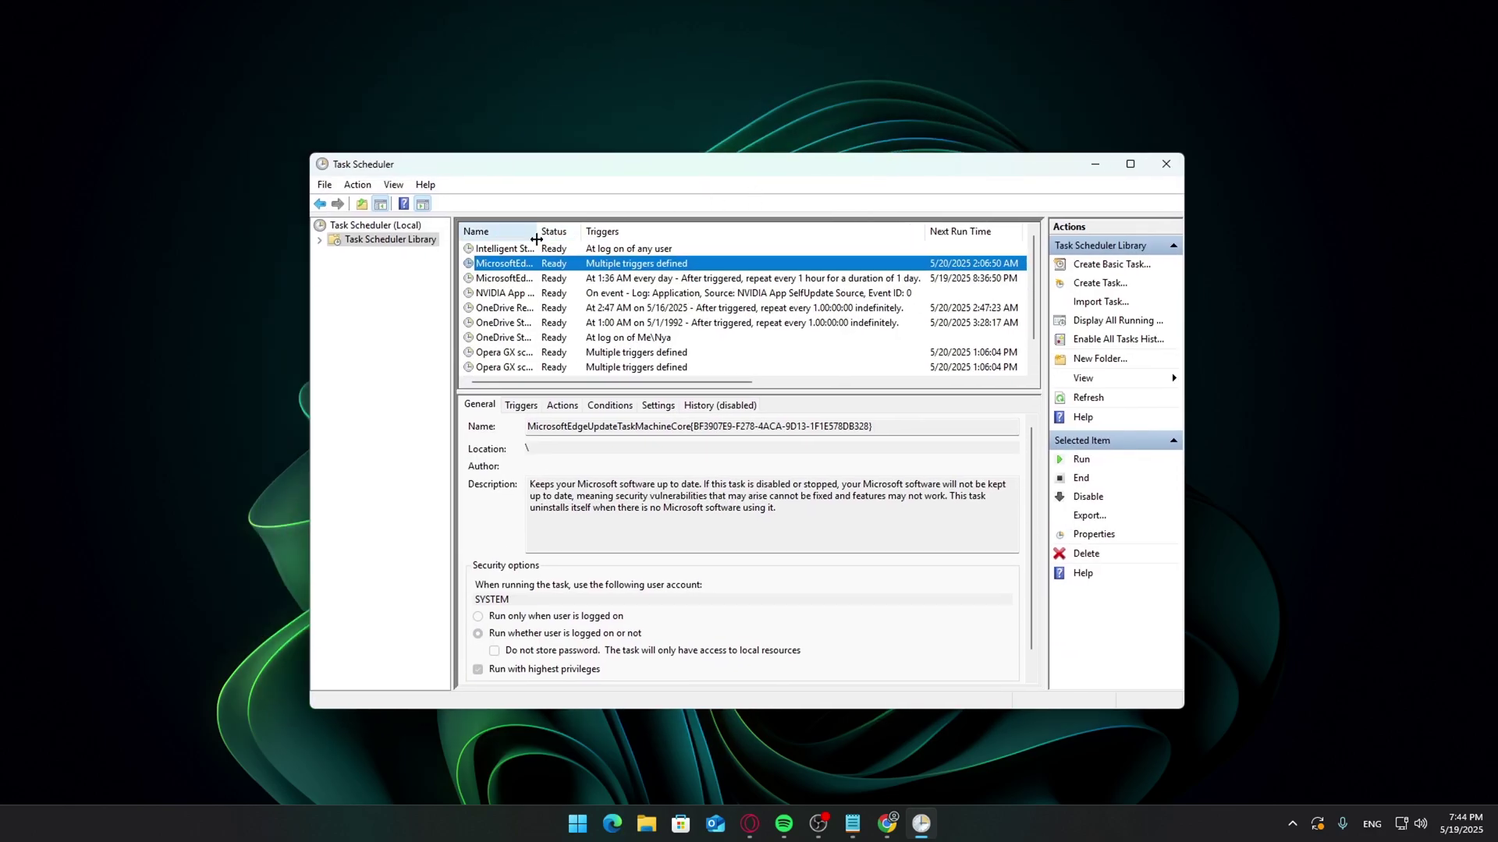
drag(535, 232, 595, 234)
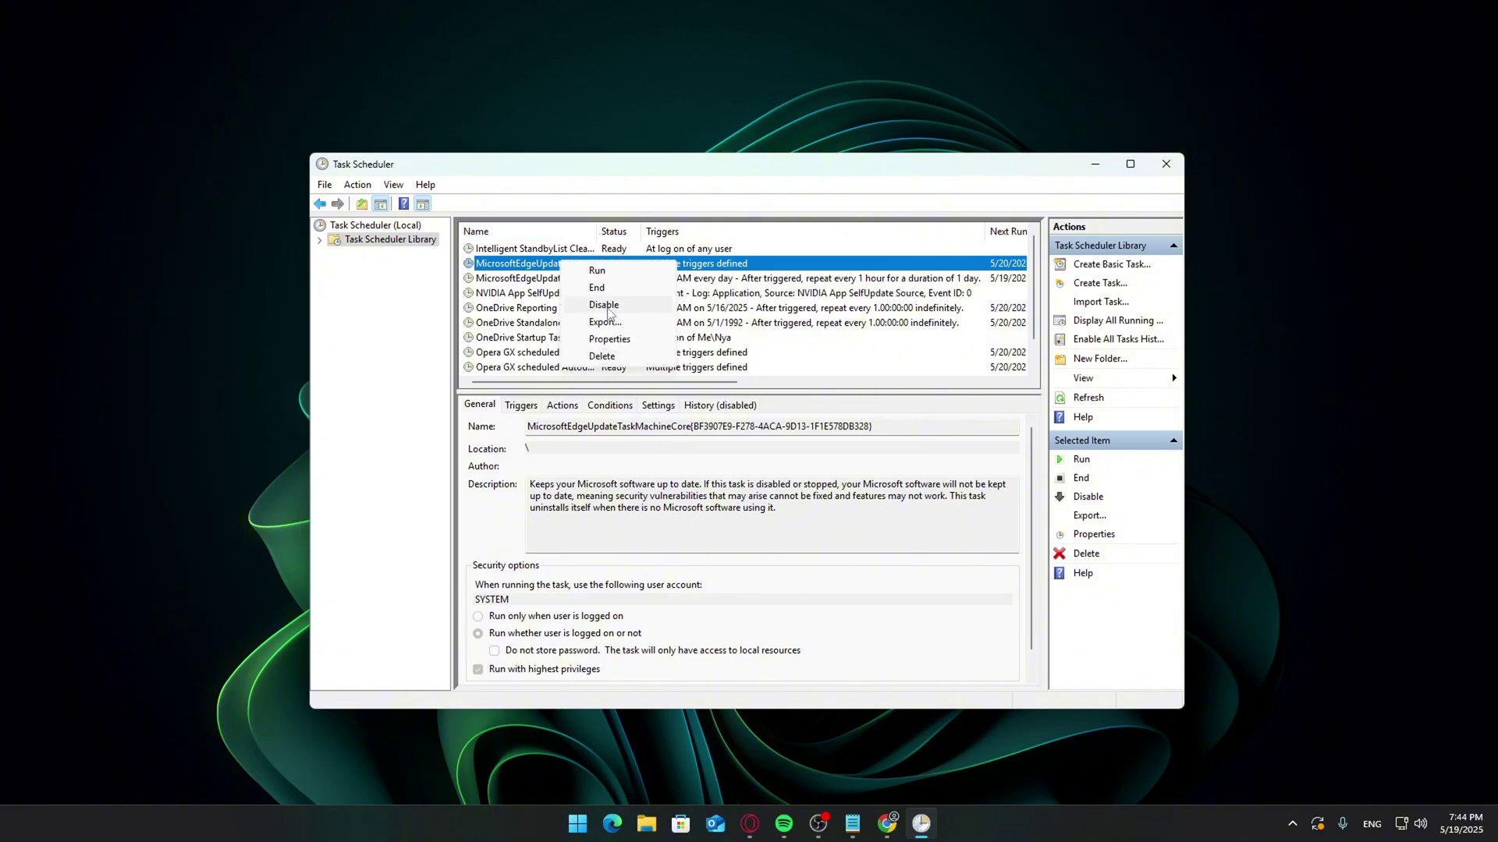
right_click(583, 283)
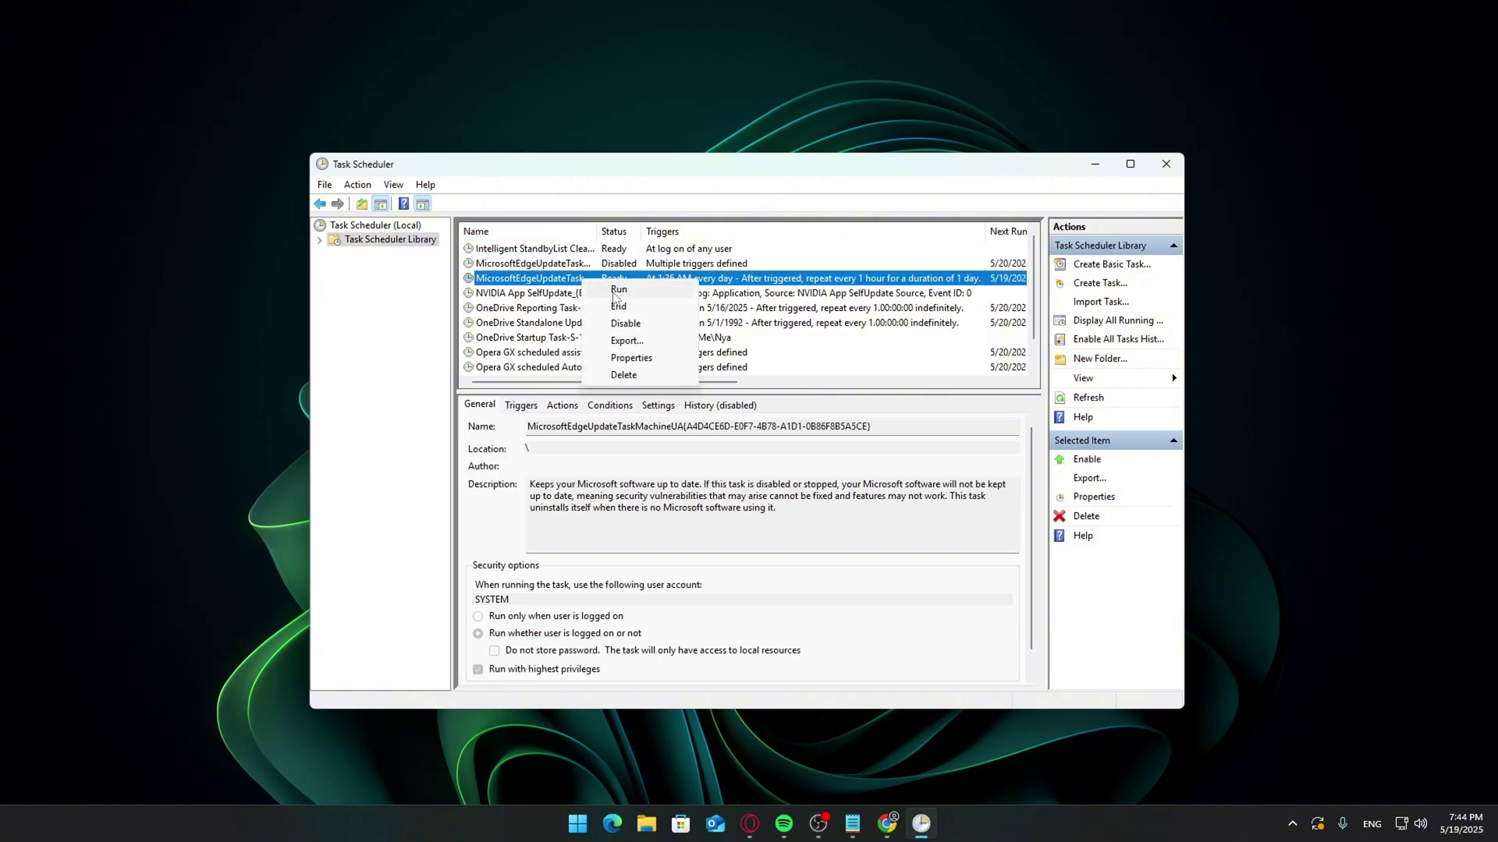
right_click(581, 267)
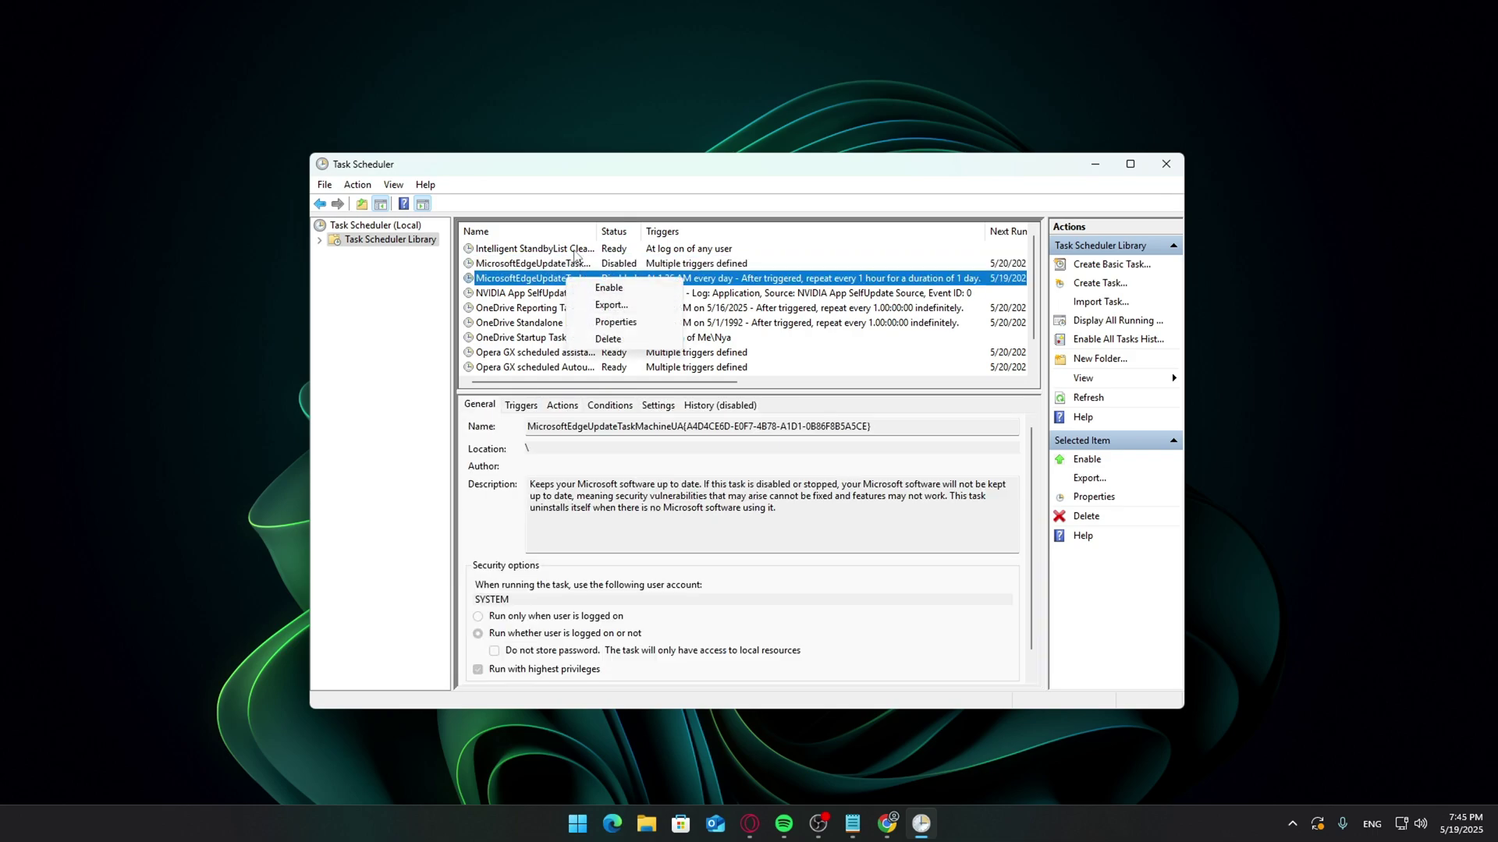
click(576, 249)
click(532, 278)
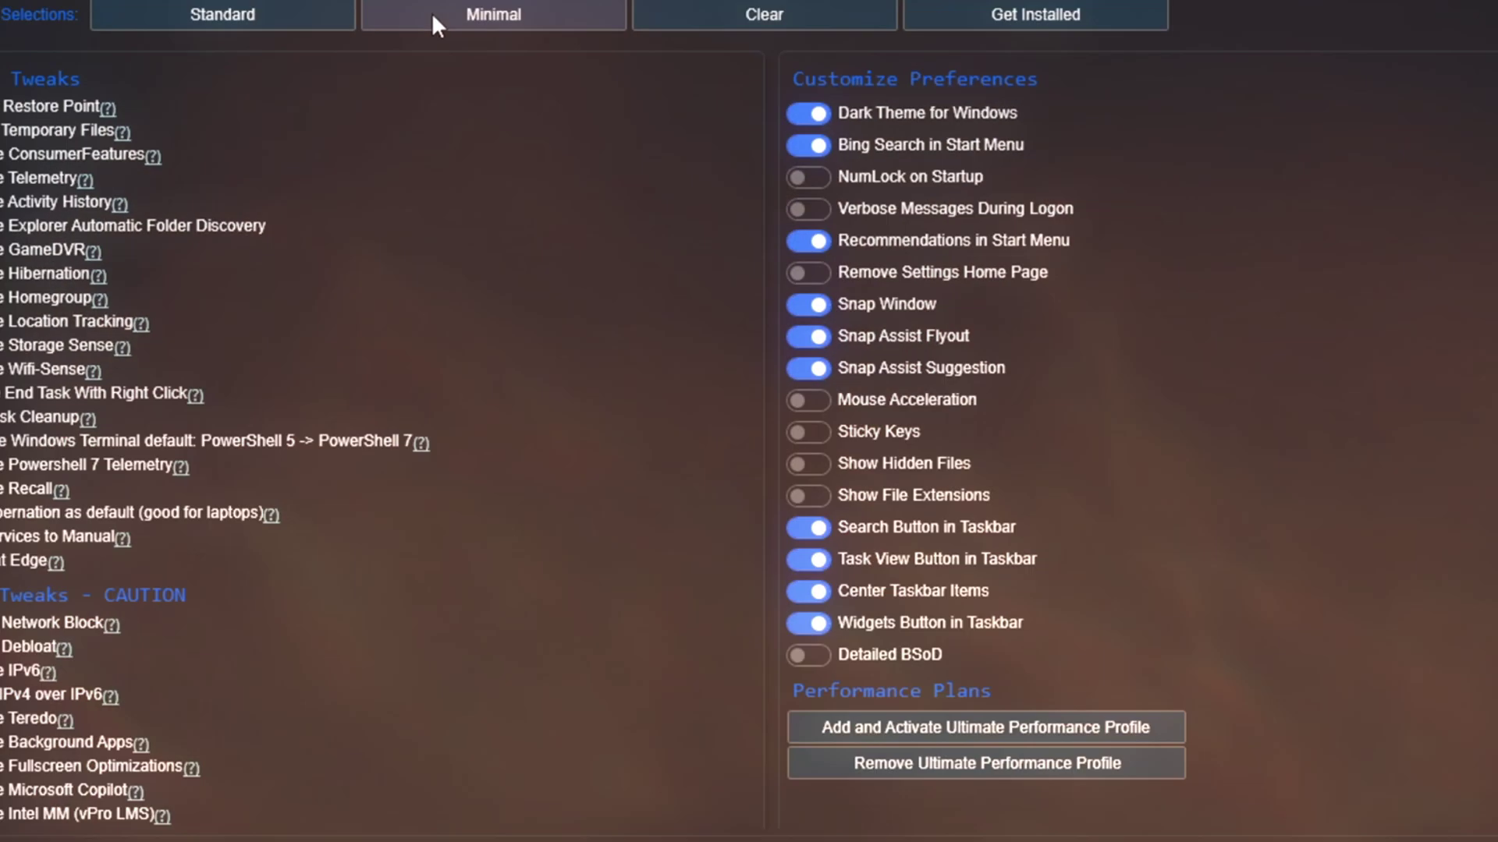
Step: Run the Standard recommended tweaks and watch the PowerShell console apply them
click(195, 6)
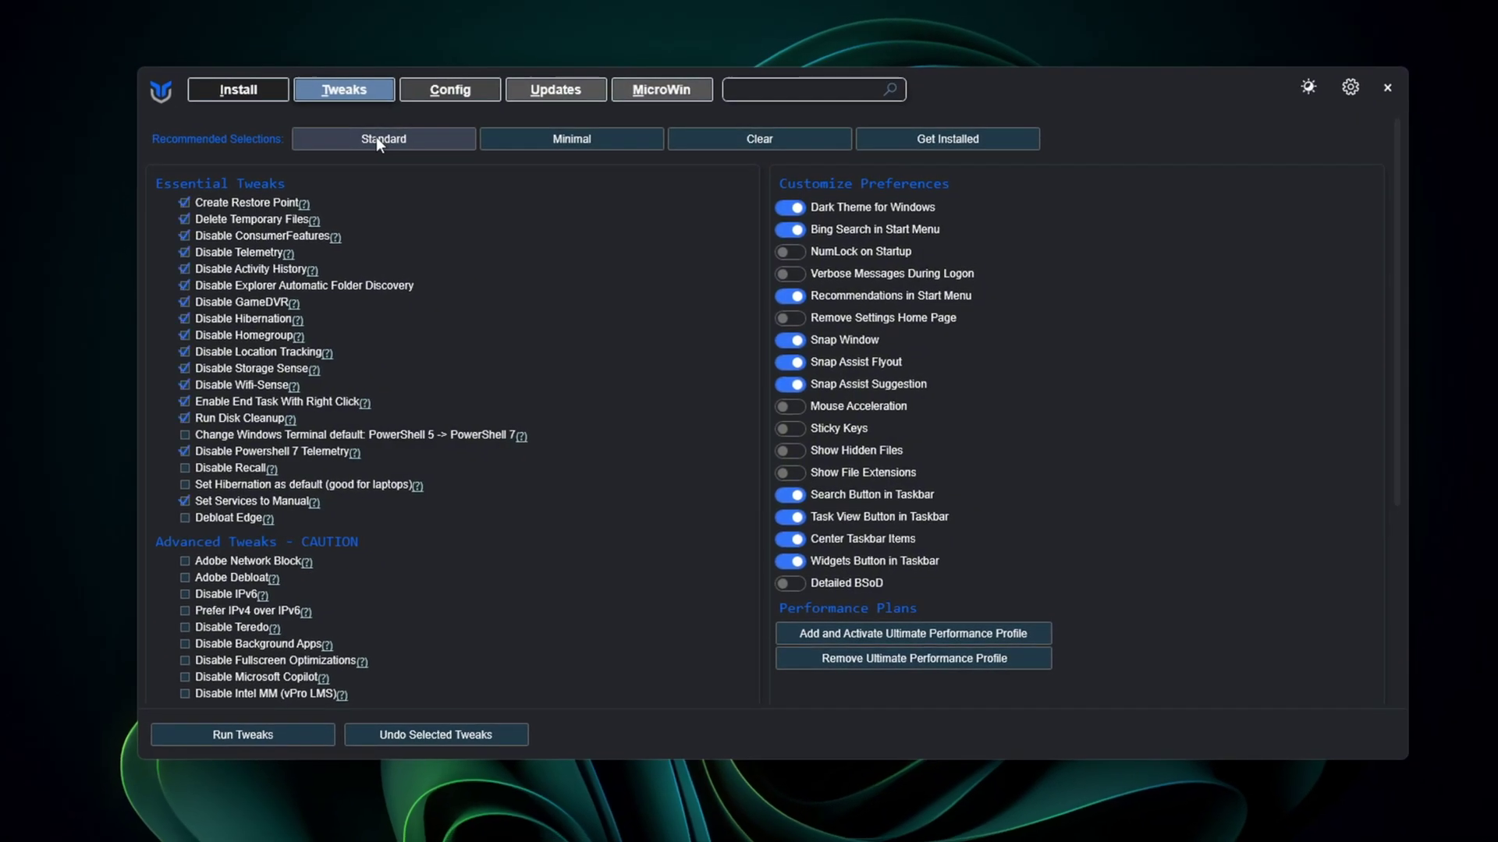
click(243, 734)
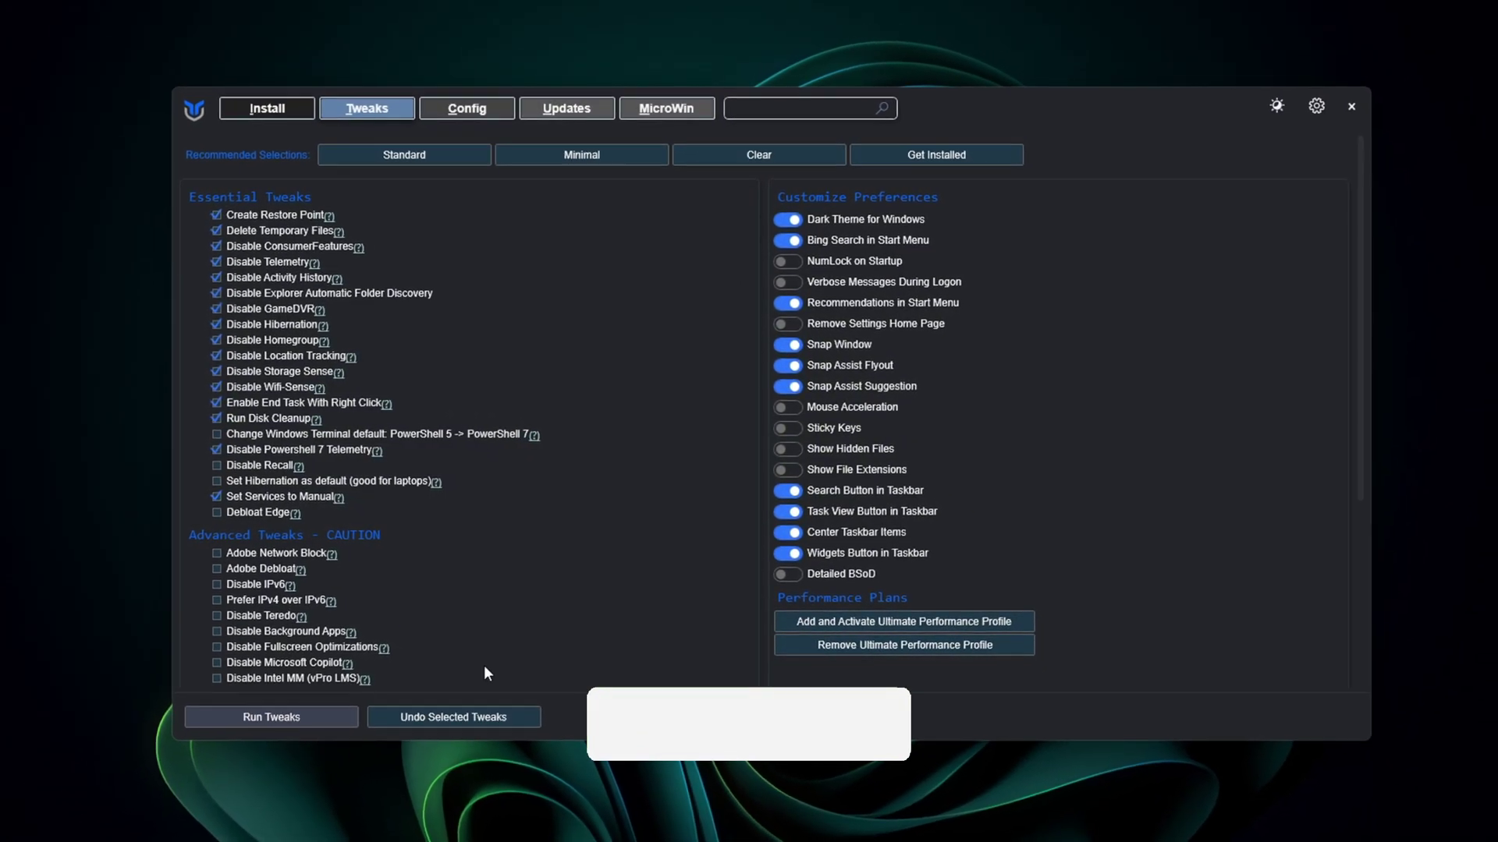
click(938, 841)
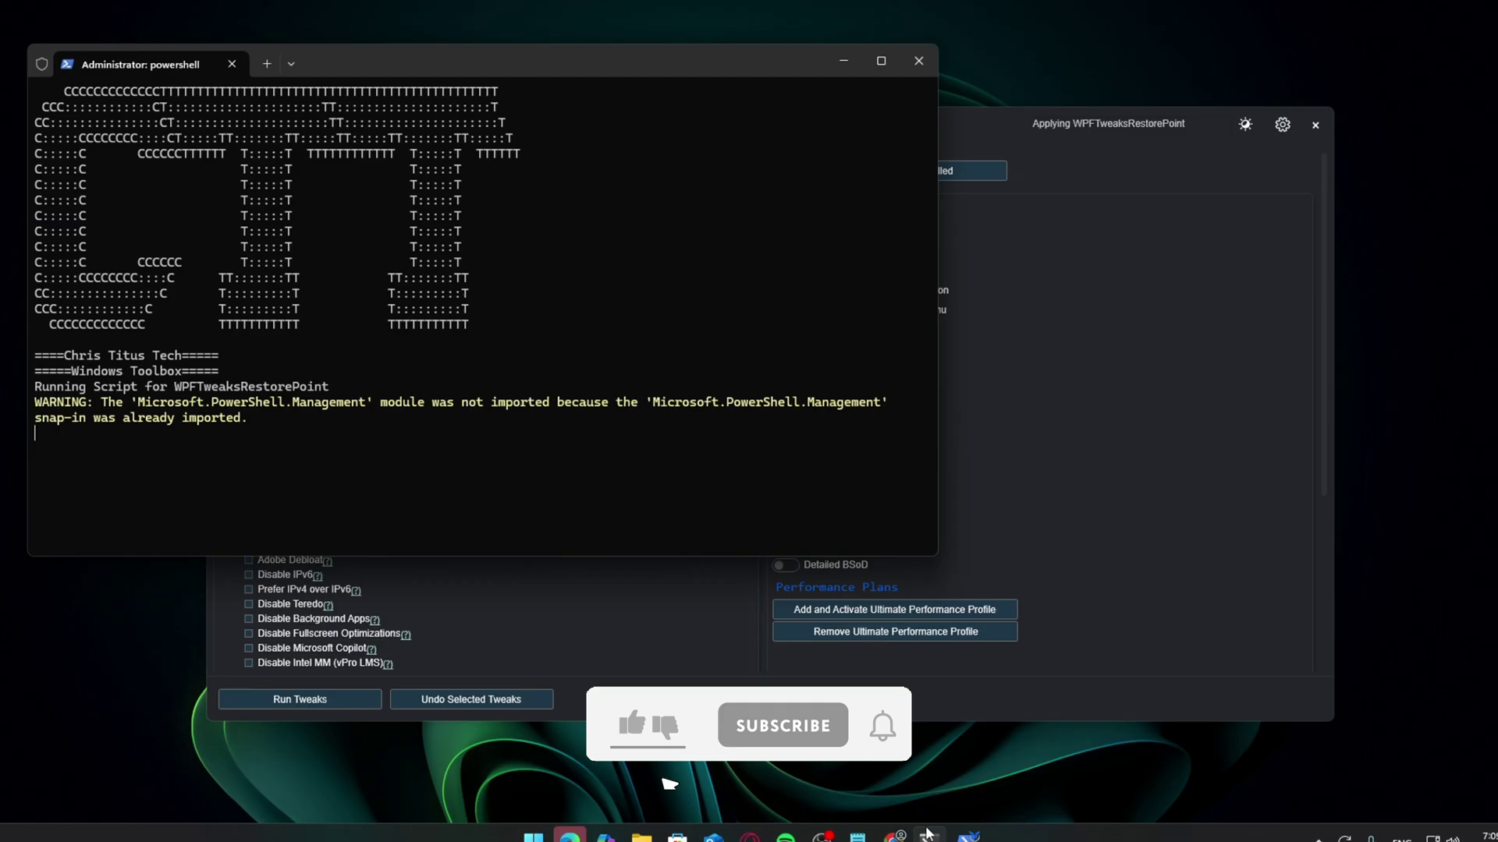